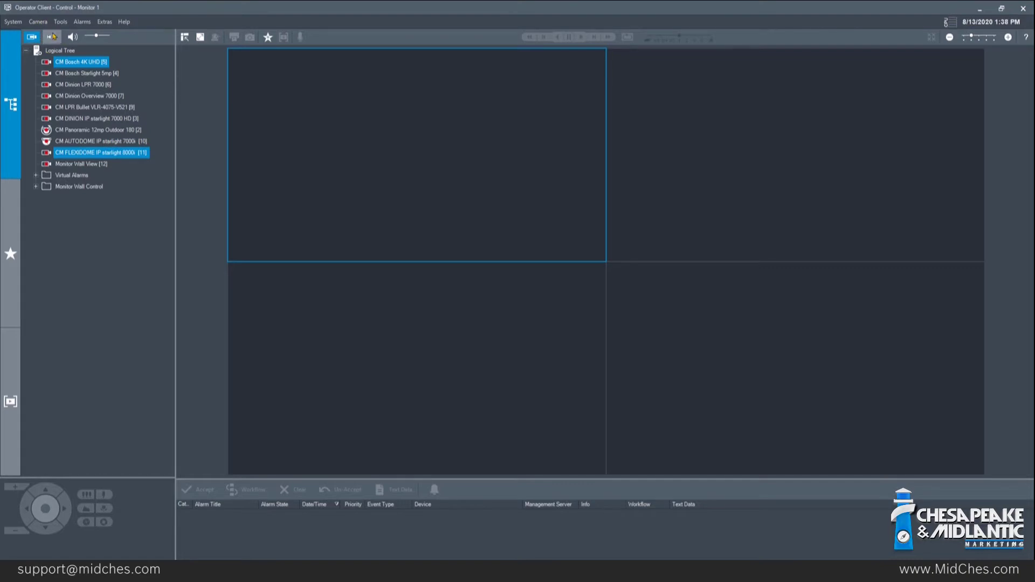
# Step: Switch to playback mode and show the CM FLEXIDOME IP starlight 8000i camera enlarged in the image pane
pyautogui.click(51, 37)
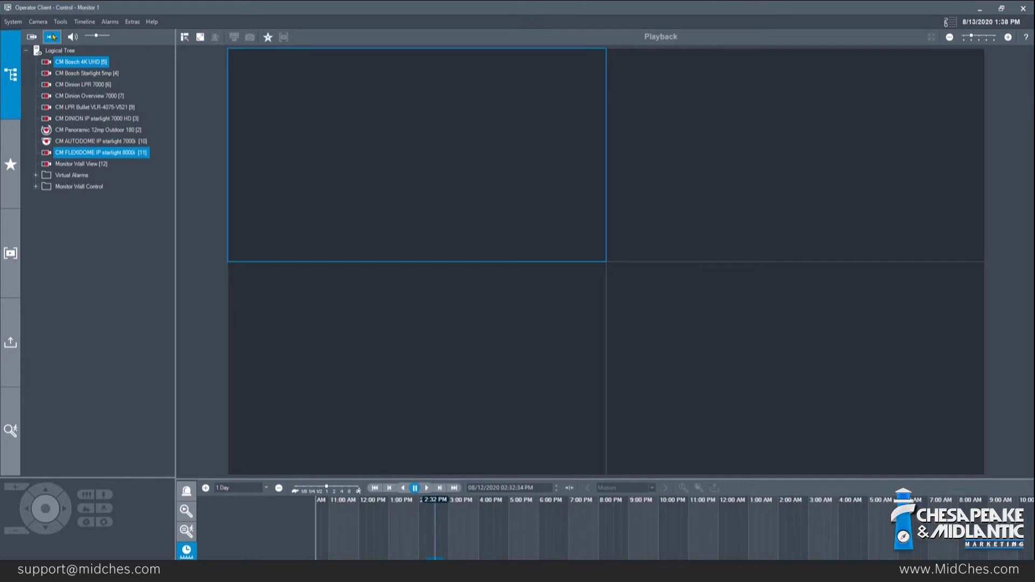
pyautogui.moveTo(62, 51)
pyautogui.moveTo(123, 156)
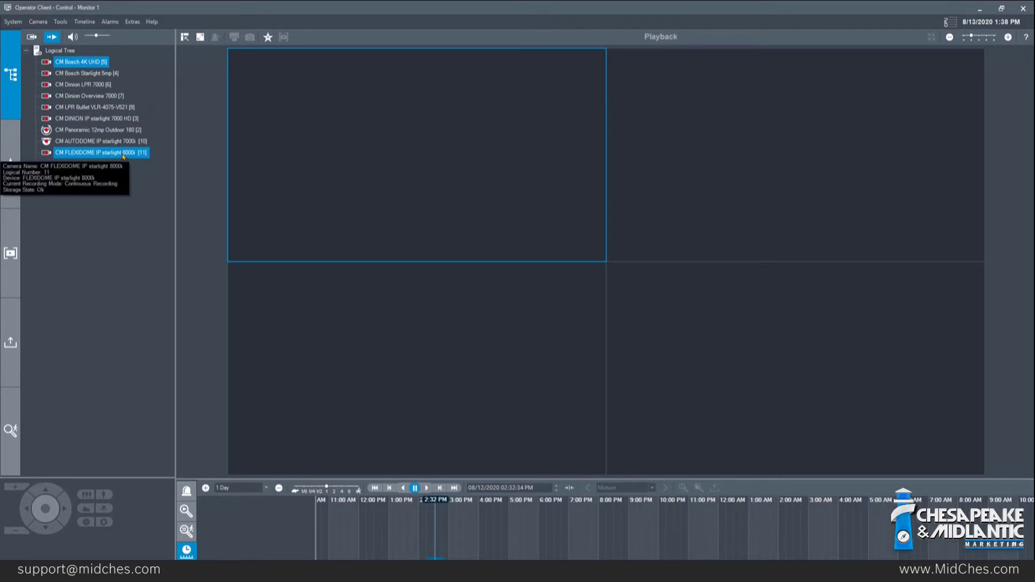
pyautogui.click(123, 156)
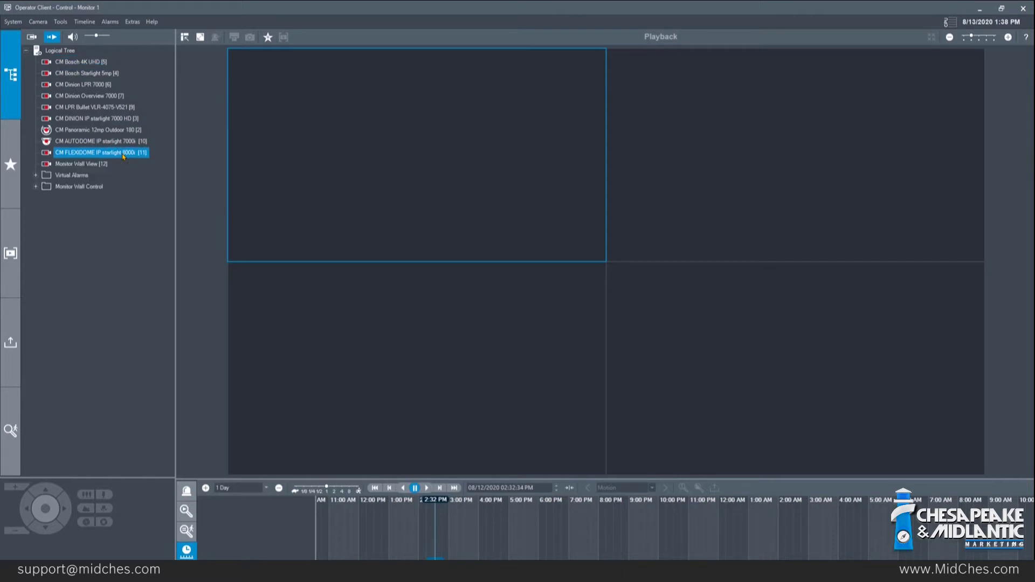
pyautogui.moveTo(124, 157); pyautogui.dragTo(374, 171)
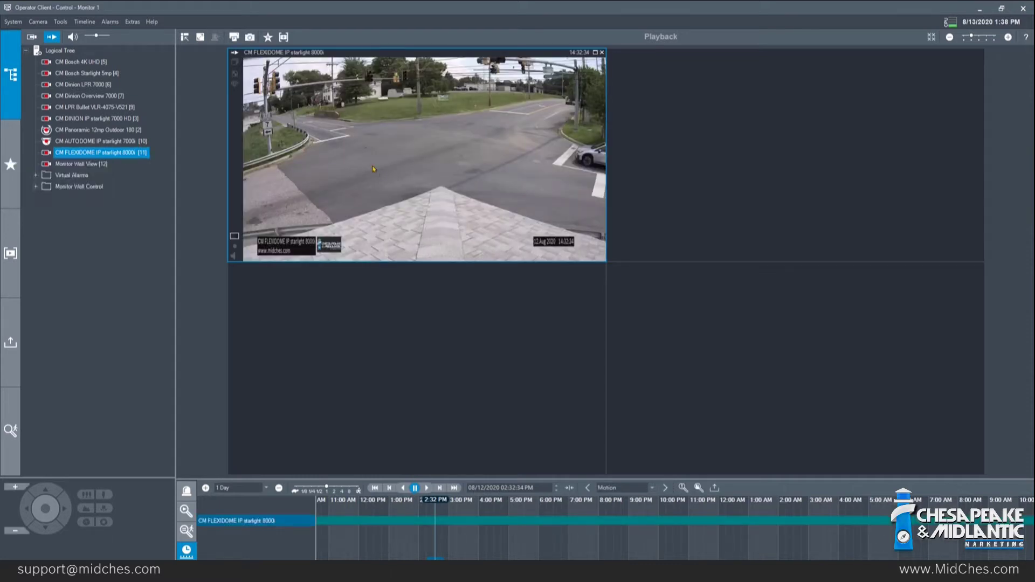
pyautogui.doubleClick(373, 169)
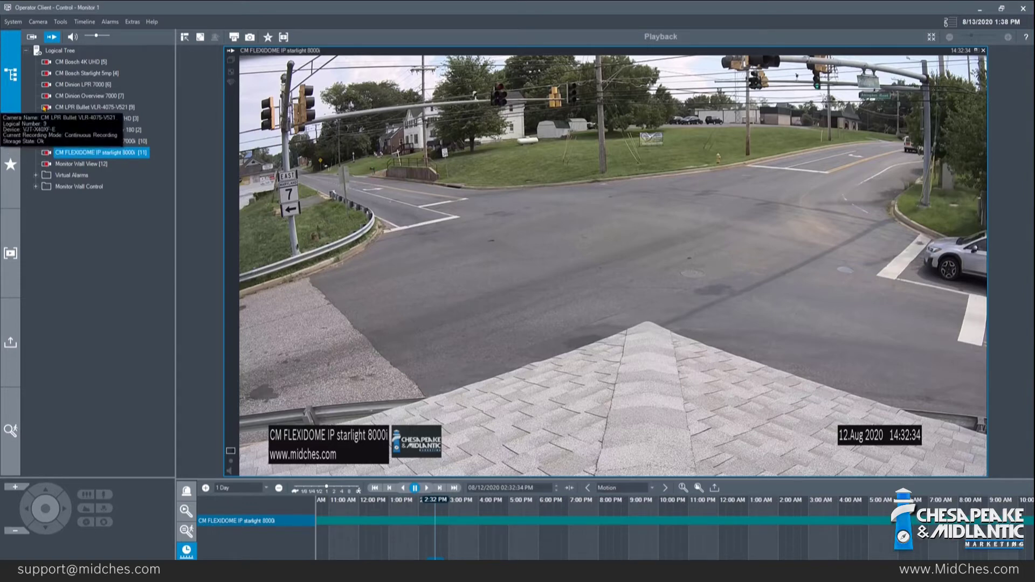
# Step: Start a new video analytics search task with the Crossing line trigger and name it "Line Crossing"
pyautogui.click(9, 97)
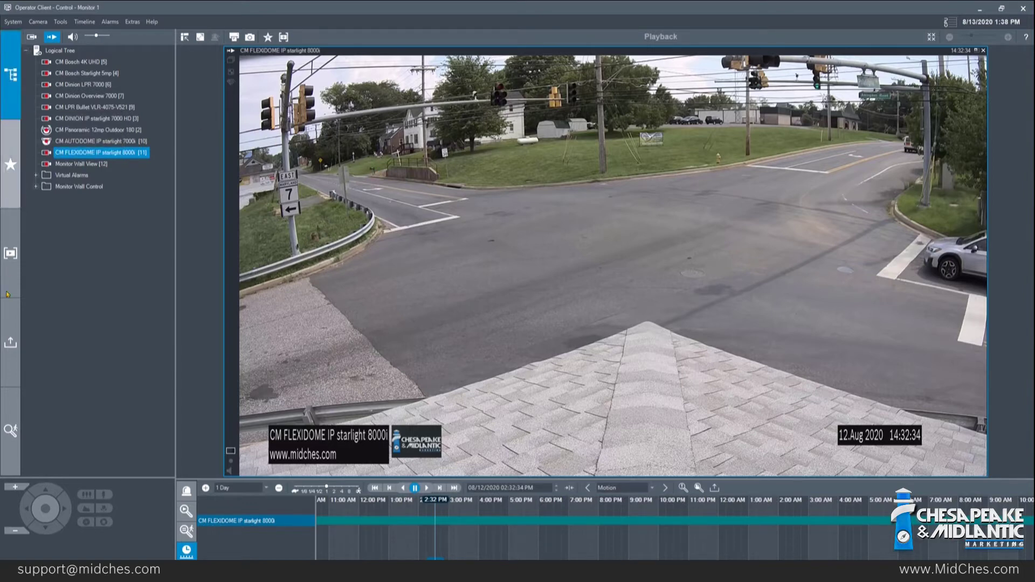
pyautogui.click(12, 406)
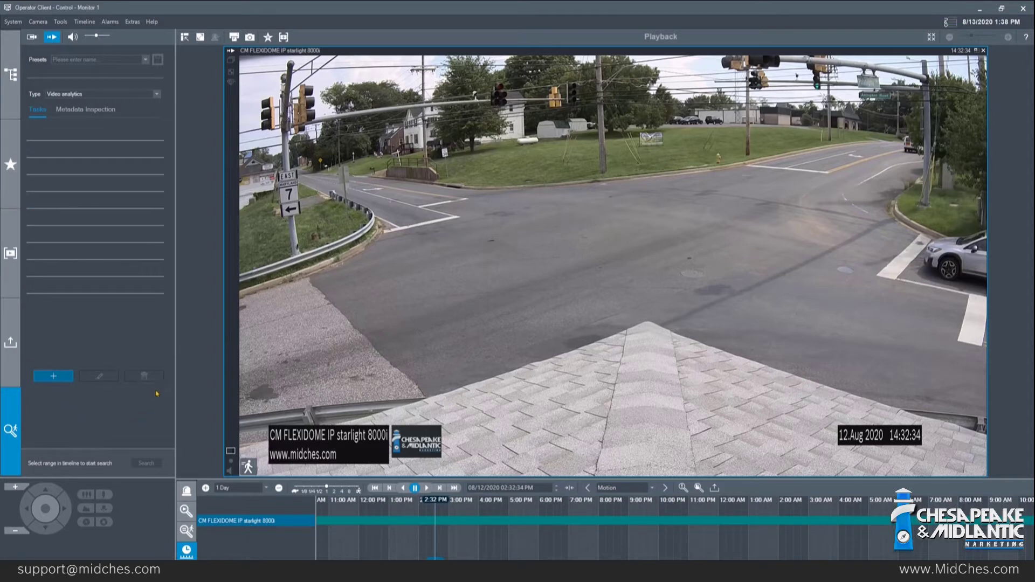
pyautogui.click(52, 377)
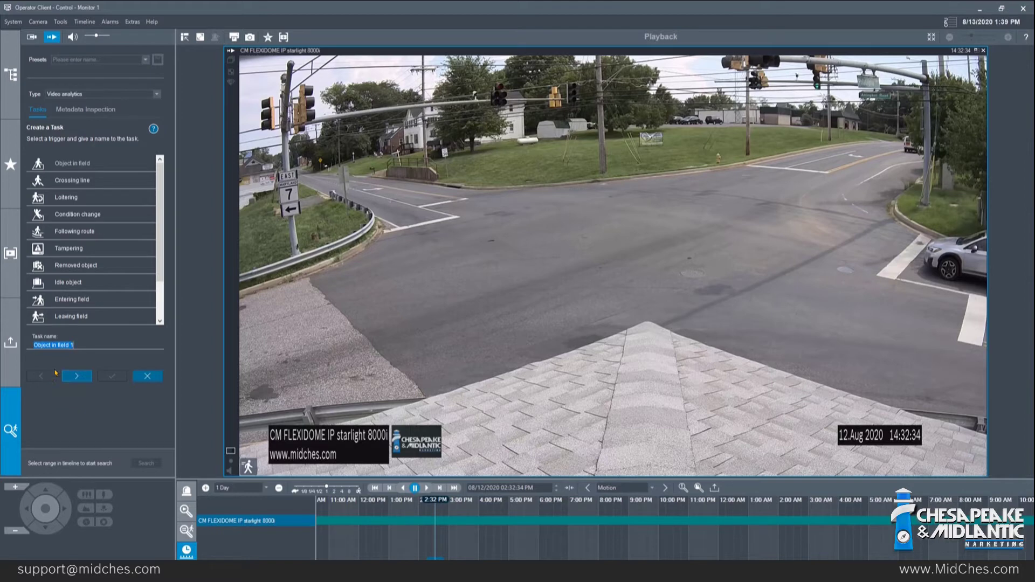
pyautogui.click(94, 184)
pyautogui.moveTo(78, 344); pyautogui.dragTo(29, 345)
pyautogui.write('Line Crossing')
pyautogui.click(81, 380)
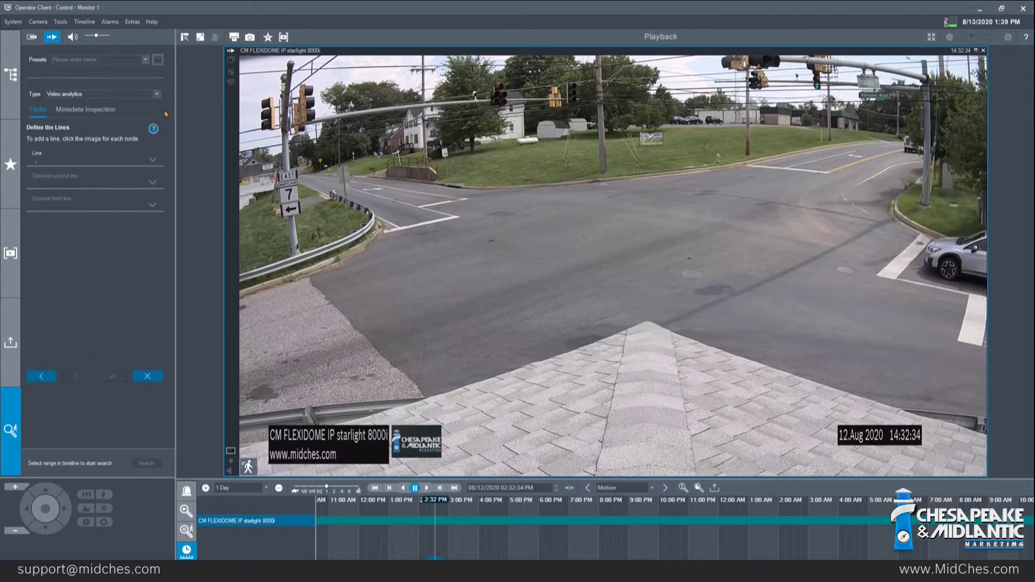
# Step: Add a new detection line running diagonally from the guardrail's end across the road to the roof edge
pyautogui.click(46, 160)
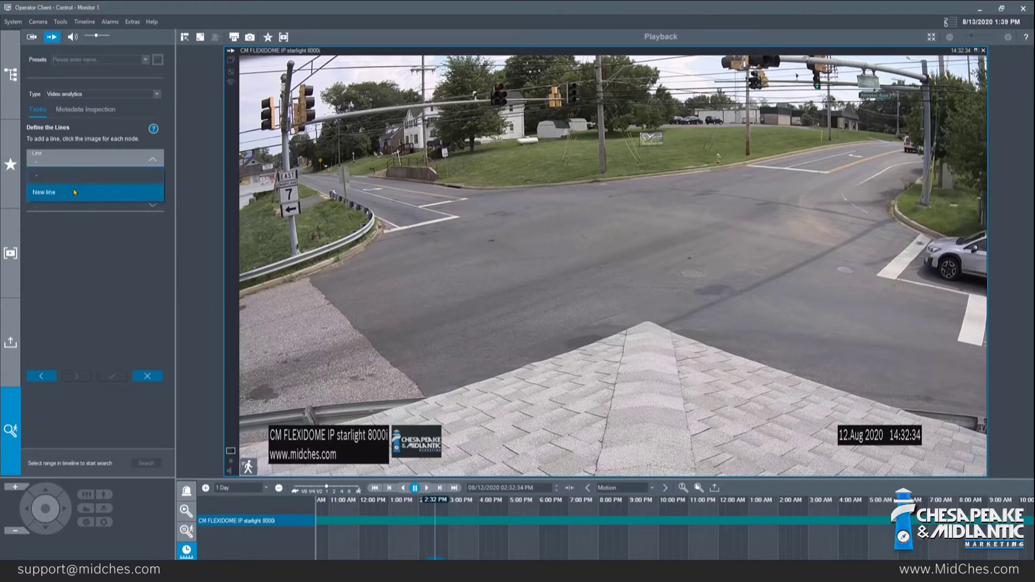
pyautogui.click(74, 192)
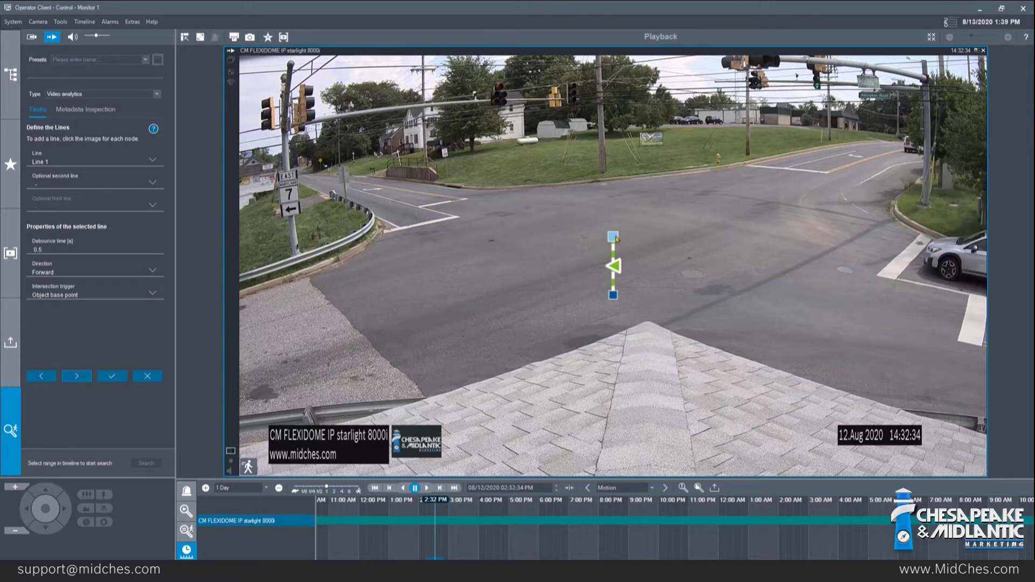
pyautogui.moveTo(616, 238); pyautogui.dragTo(384, 231)
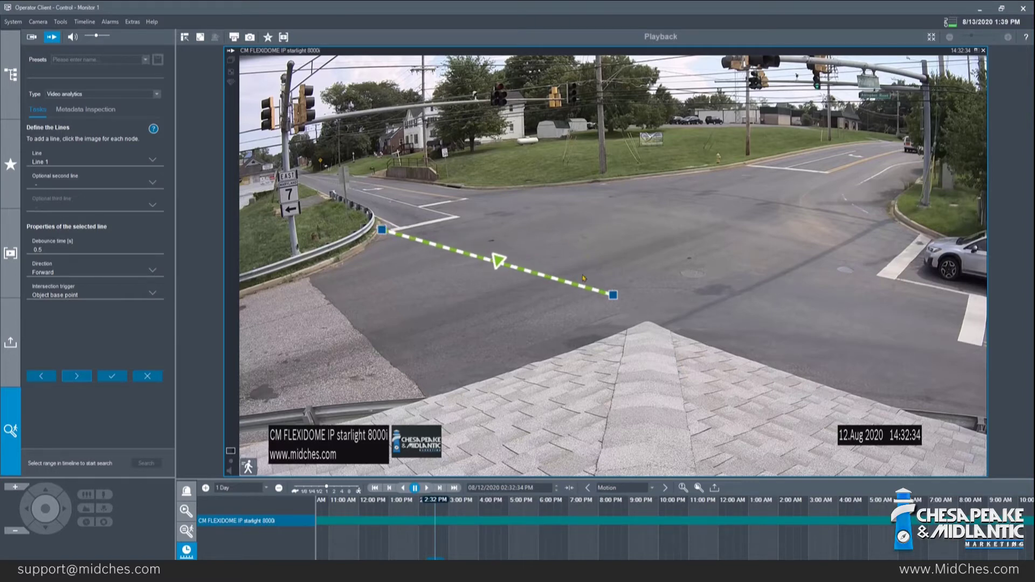
pyautogui.moveTo(618, 303); pyautogui.dragTo(550, 367)
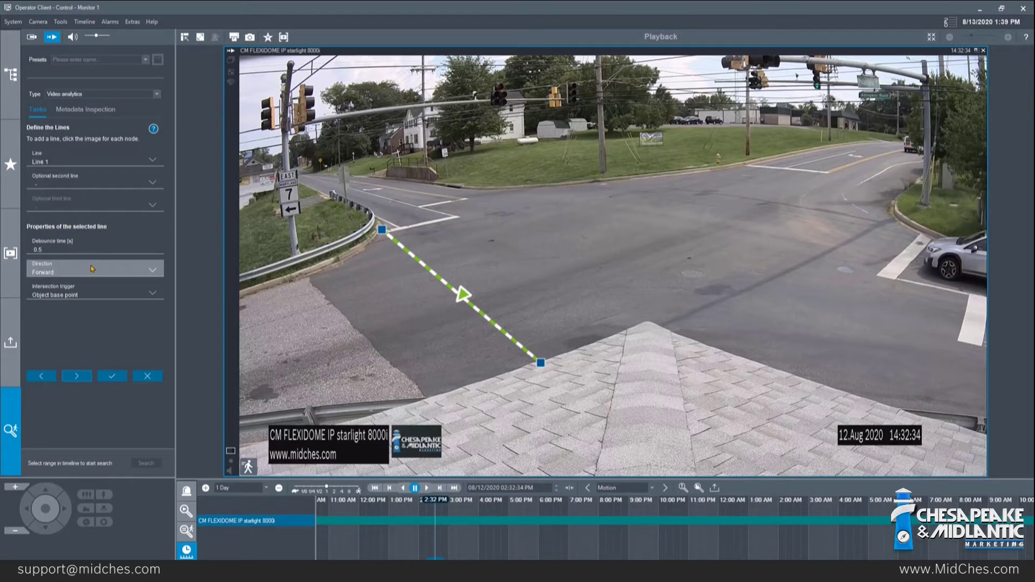
# Step: Set the line's direction to Any and finish the task without object class, size, motion or color filters
pyautogui.click(151, 275)
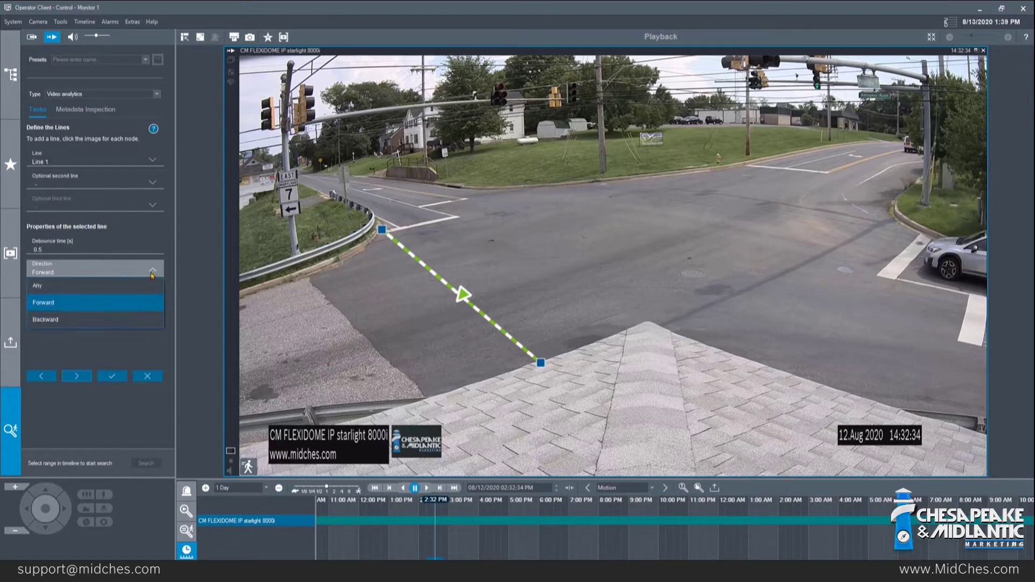
pyautogui.click(114, 286)
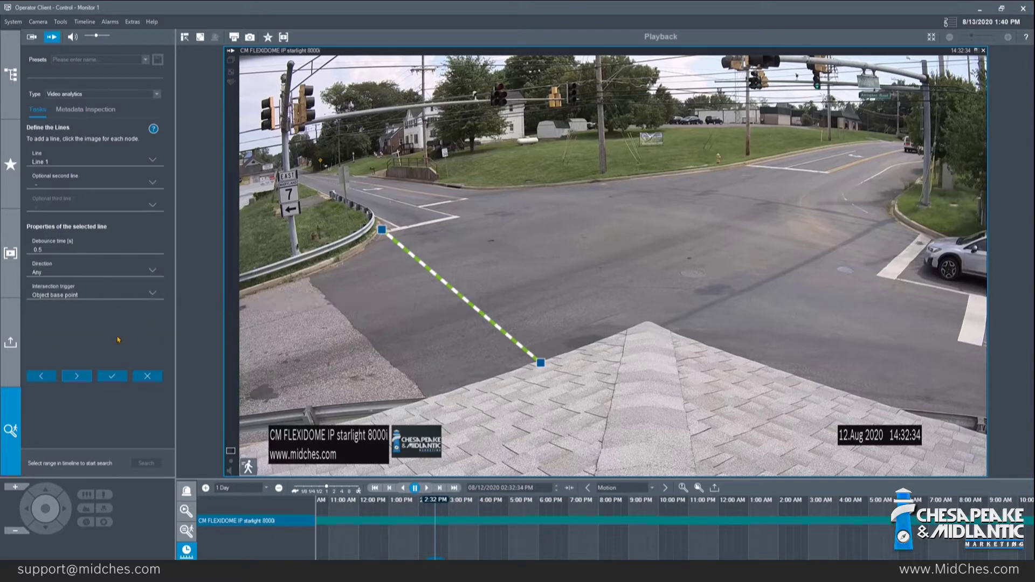
pyautogui.click(86, 380)
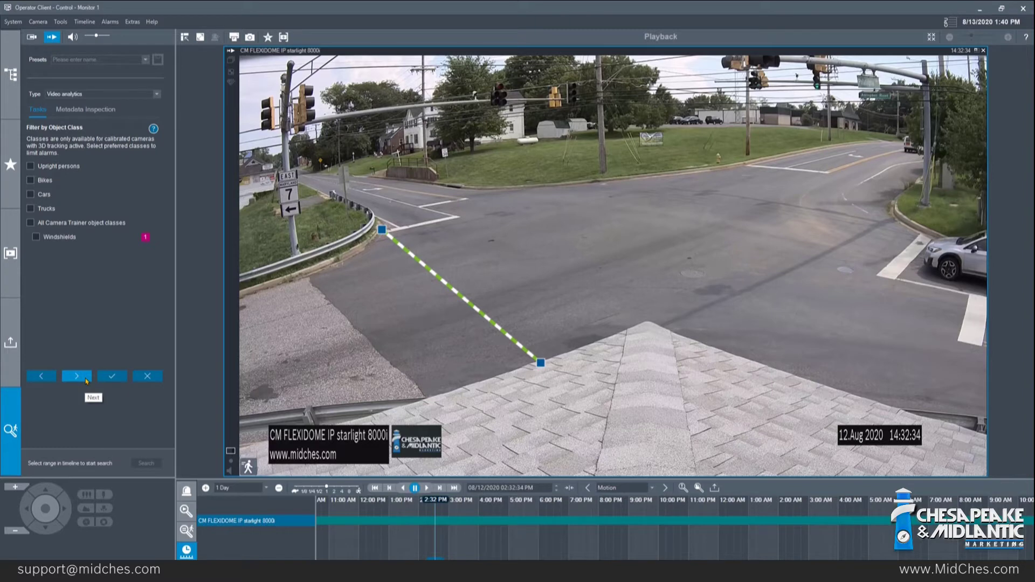
pyautogui.click(86, 381)
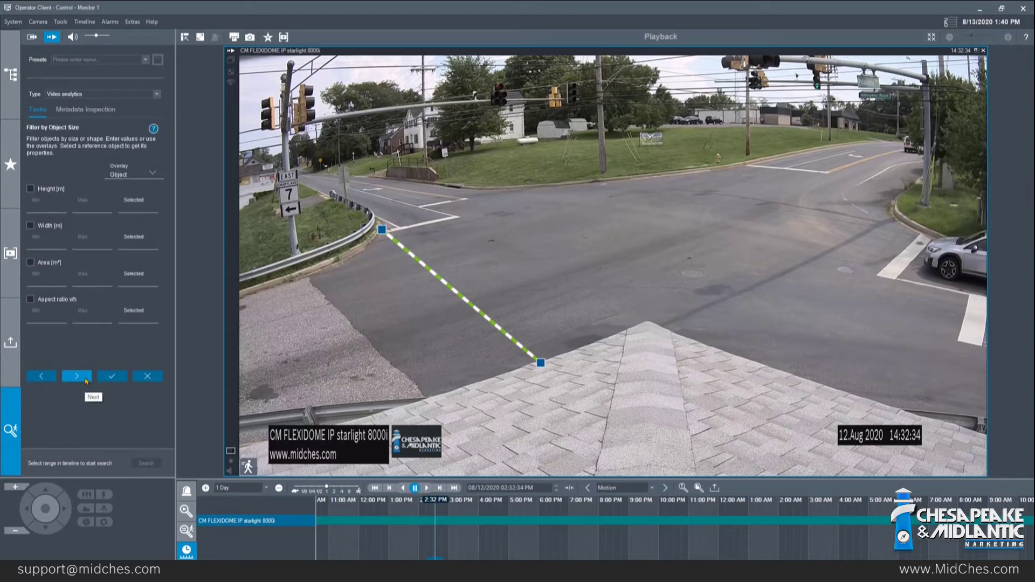
pyautogui.click(86, 380)
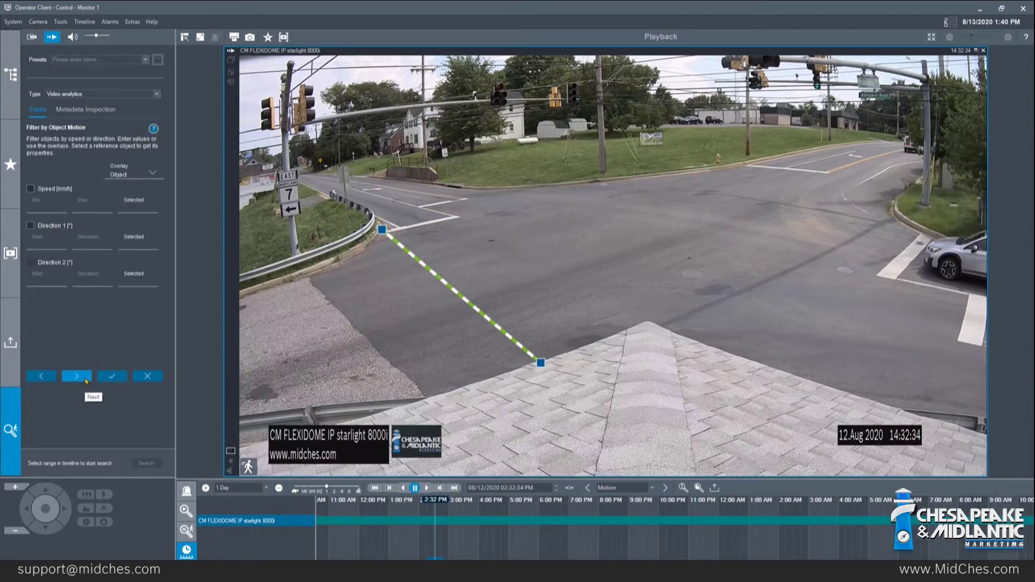
pyautogui.click(86, 380)
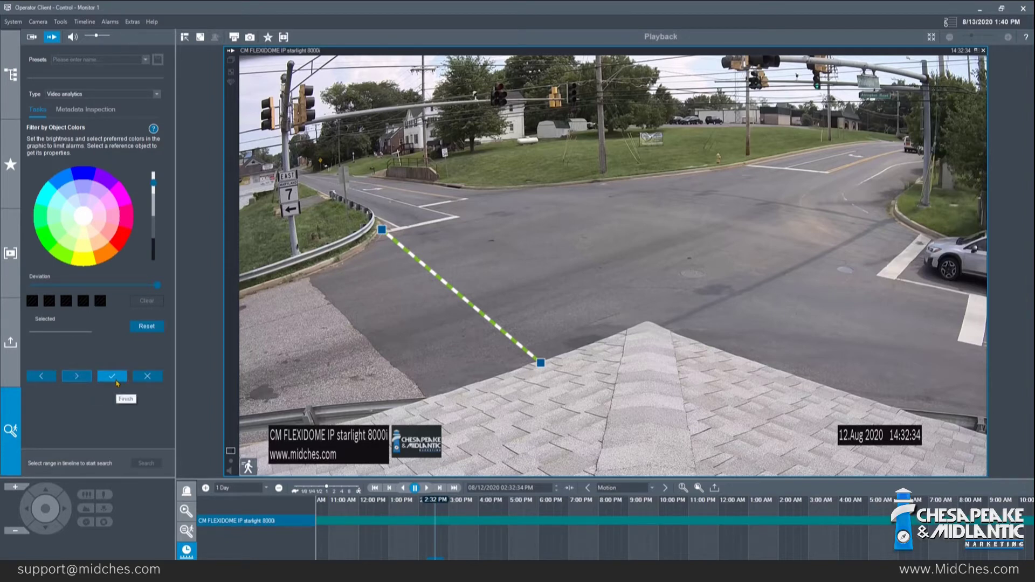
pyautogui.click(112, 375)
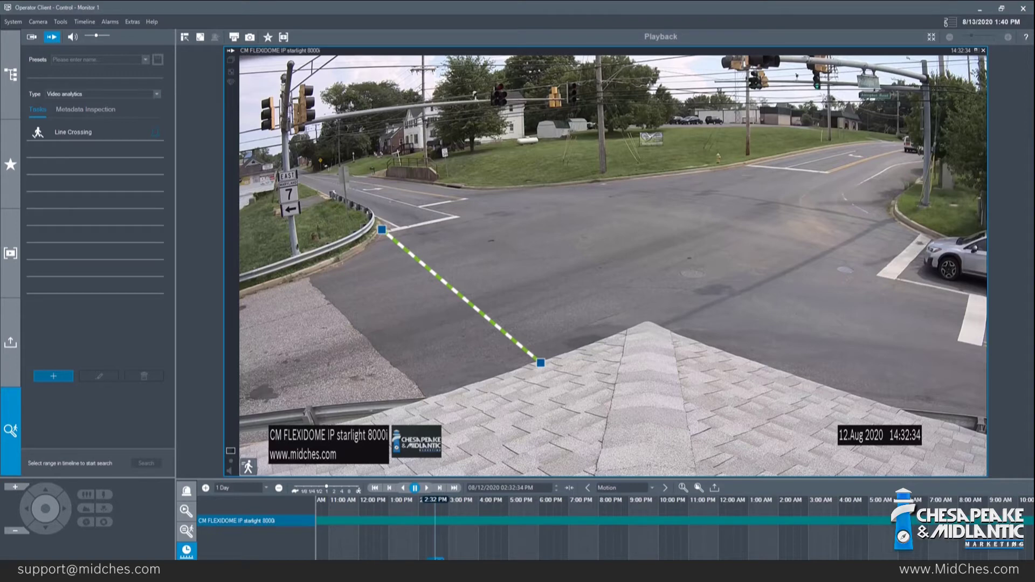
# Step: Search the recording from 2:32 PM to 3:03 PM for line crossings and play the 2:33:15 PM hit from the results list
pyautogui.moveTo(435, 559); pyautogui.dragTo(452, 558)
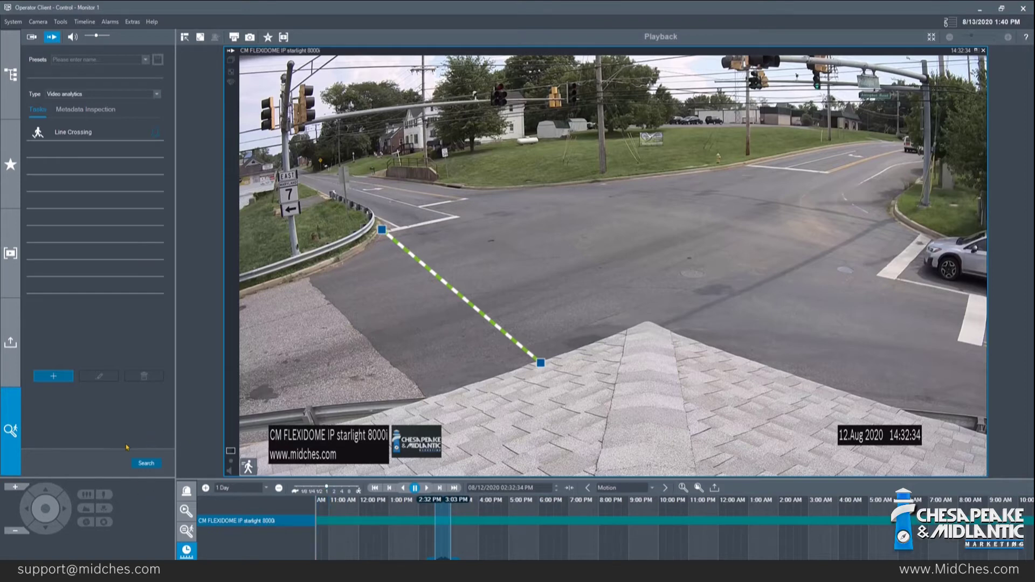
pyautogui.click(148, 466)
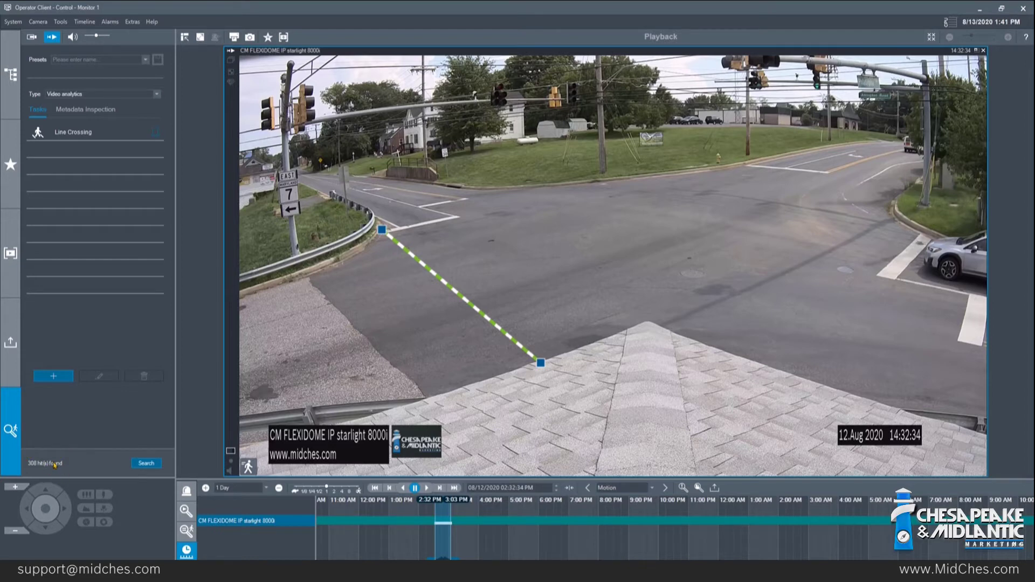
pyautogui.click(185, 531)
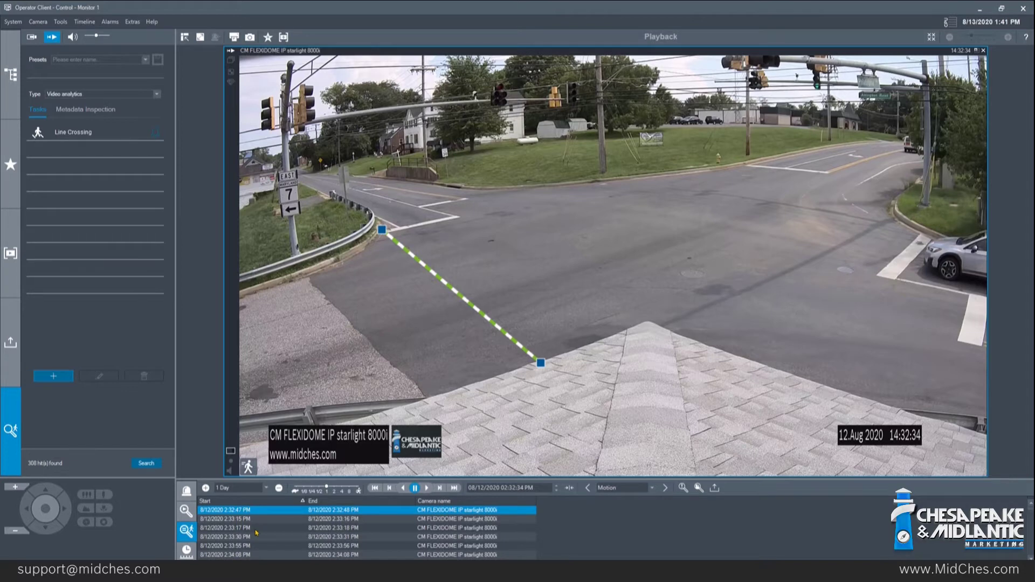
pyautogui.click(350, 521)
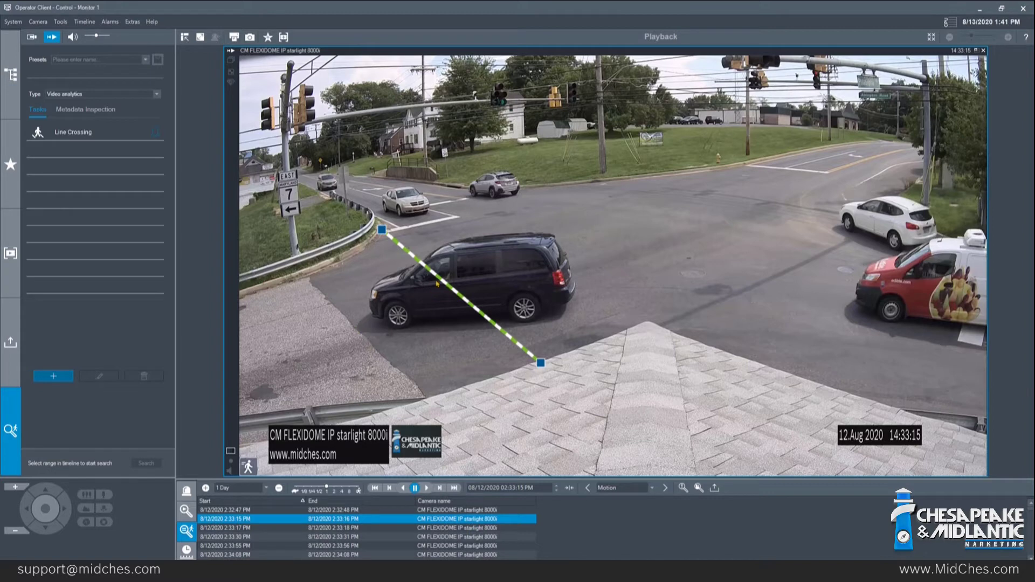
pyautogui.click(429, 488)
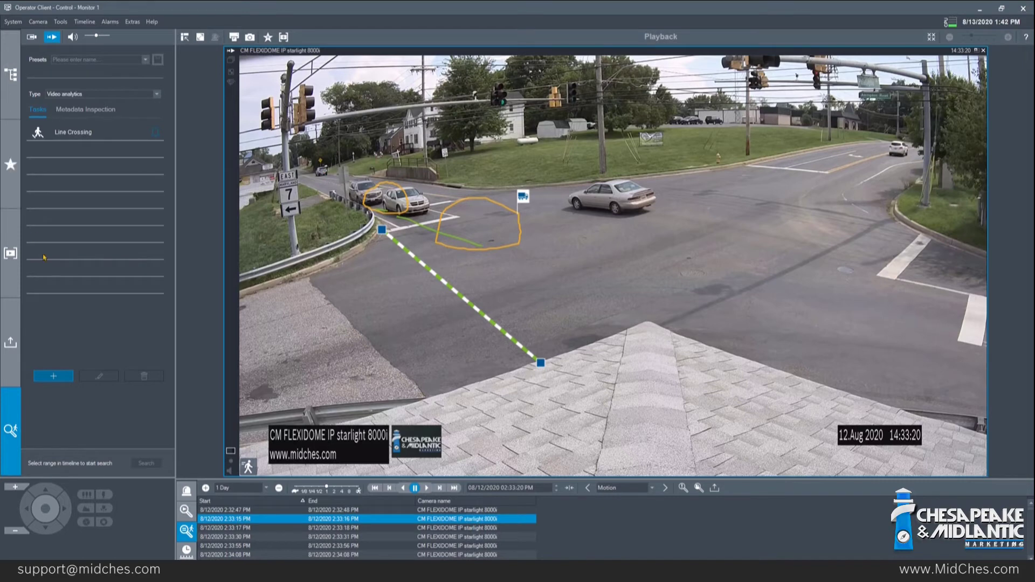
# Step: Edit the Line Crossing task so that the line's direction is Forward, and save the task
pyautogui.click(70, 133)
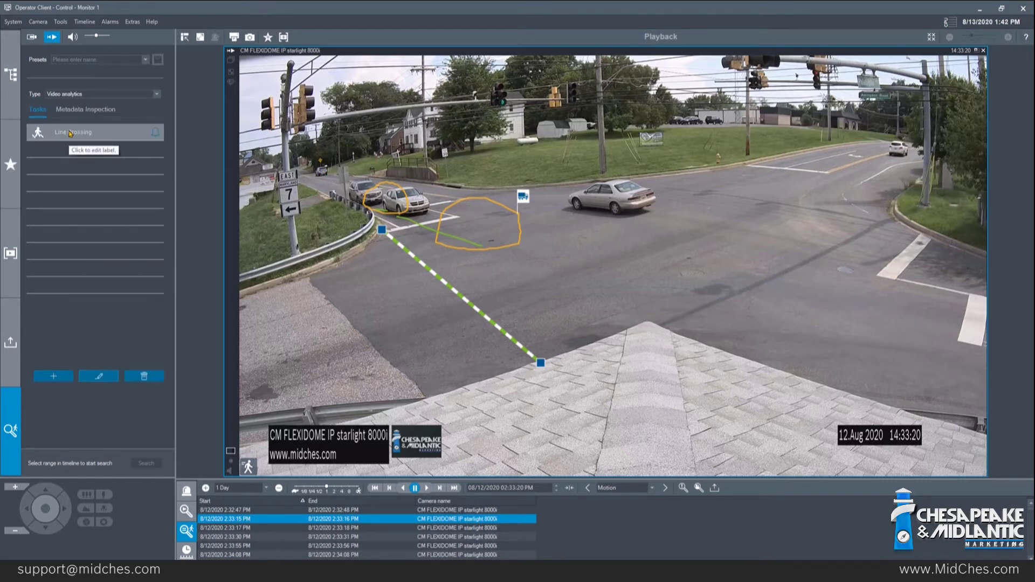
pyautogui.click(102, 379)
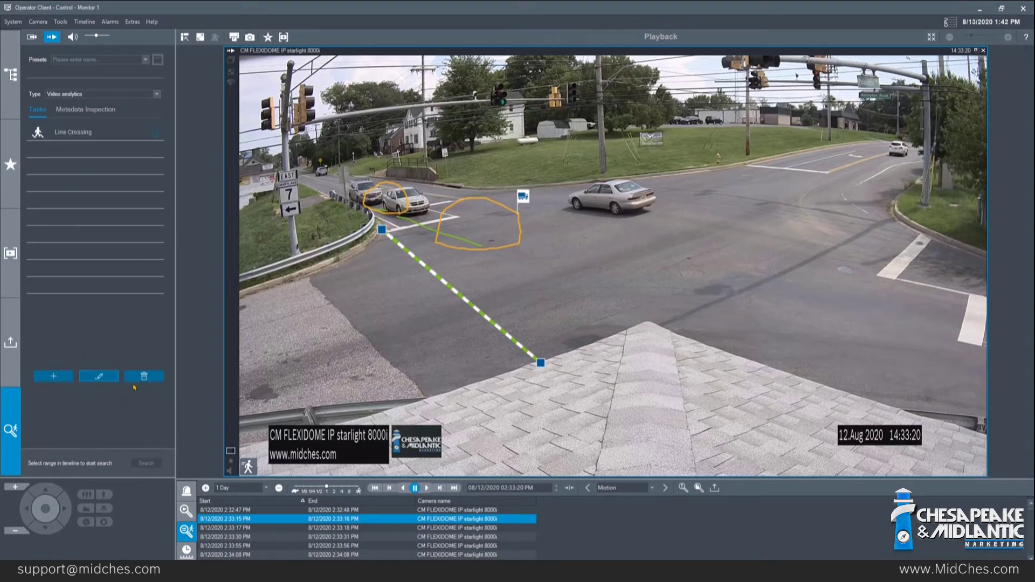
pyautogui.click(101, 379)
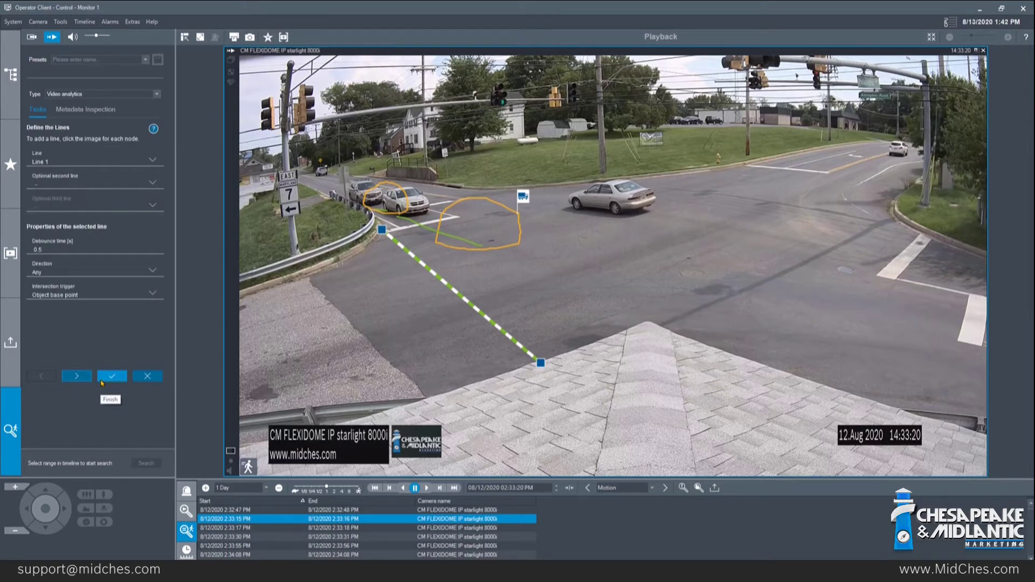
pyautogui.click(79, 270)
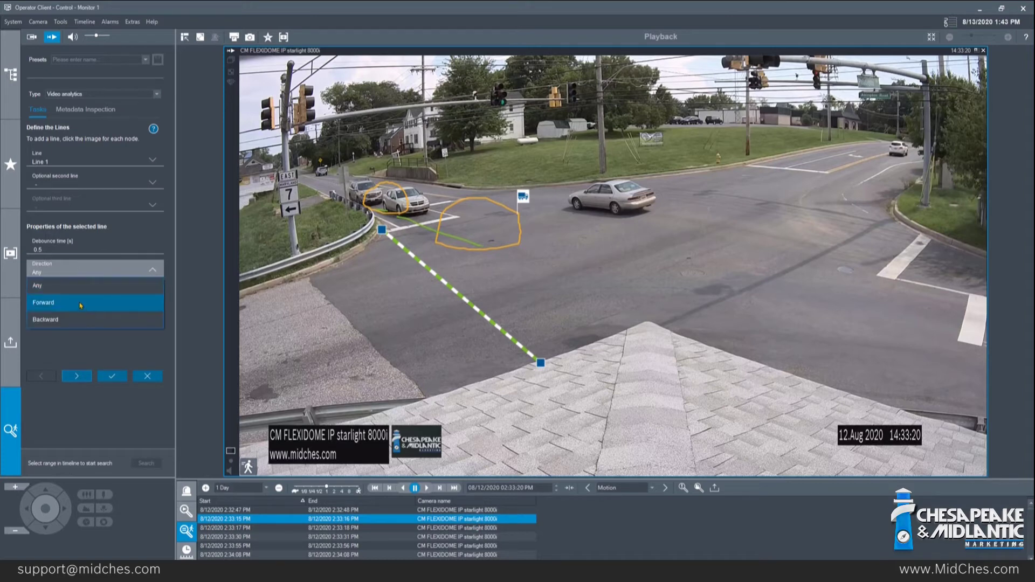
pyautogui.click(81, 306)
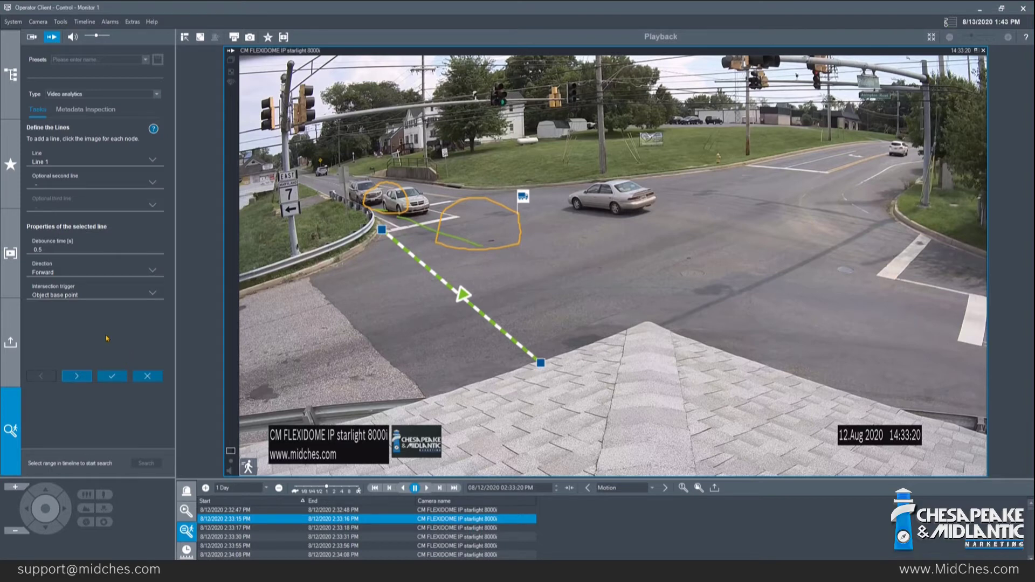
pyautogui.click(115, 377)
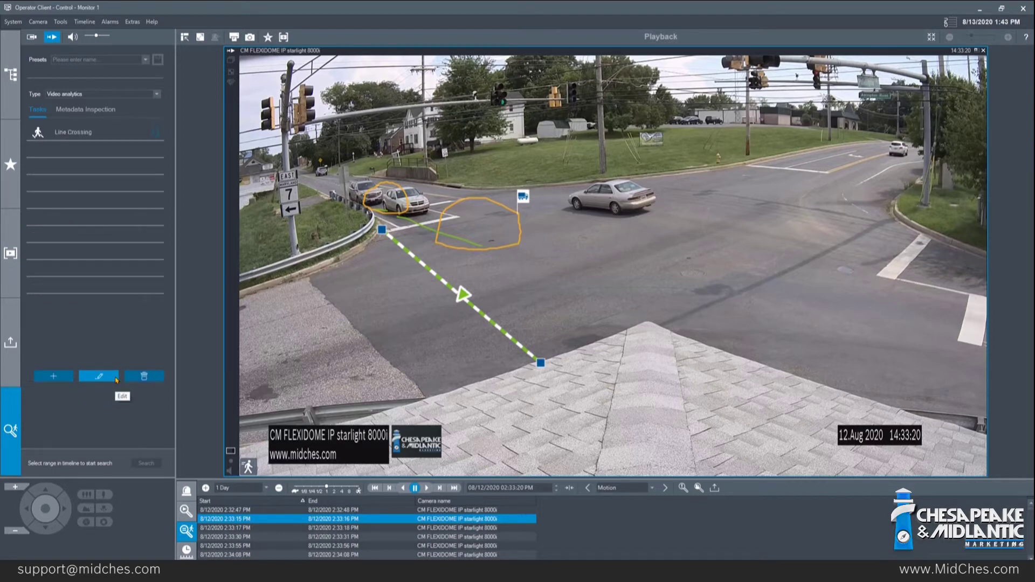
# Step: Search the timeline range from 2:33 PM to 3:03 PM with the edited task and list the hits
pyautogui.click(189, 551)
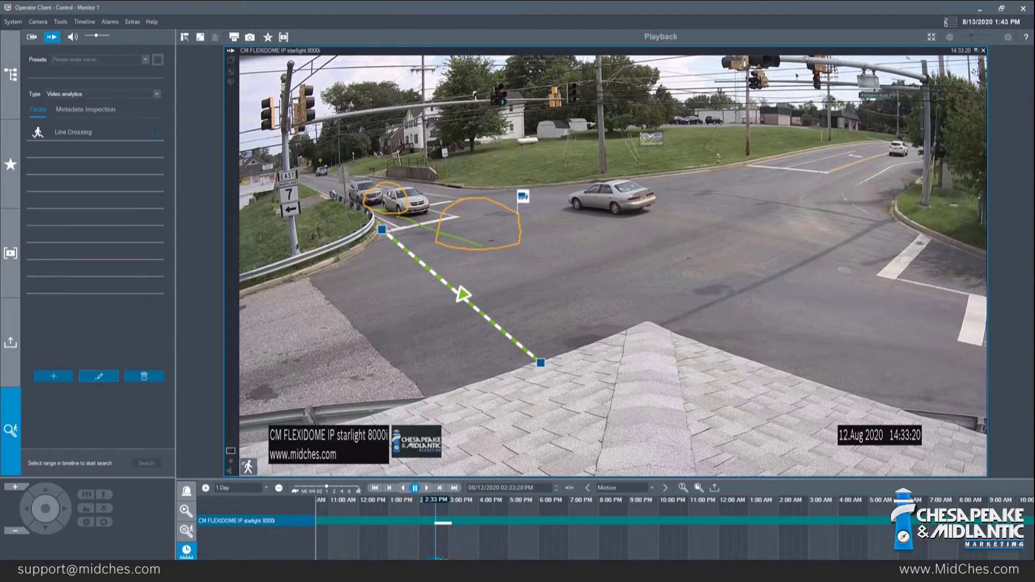
pyautogui.moveTo(436, 559); pyautogui.dragTo(451, 559)
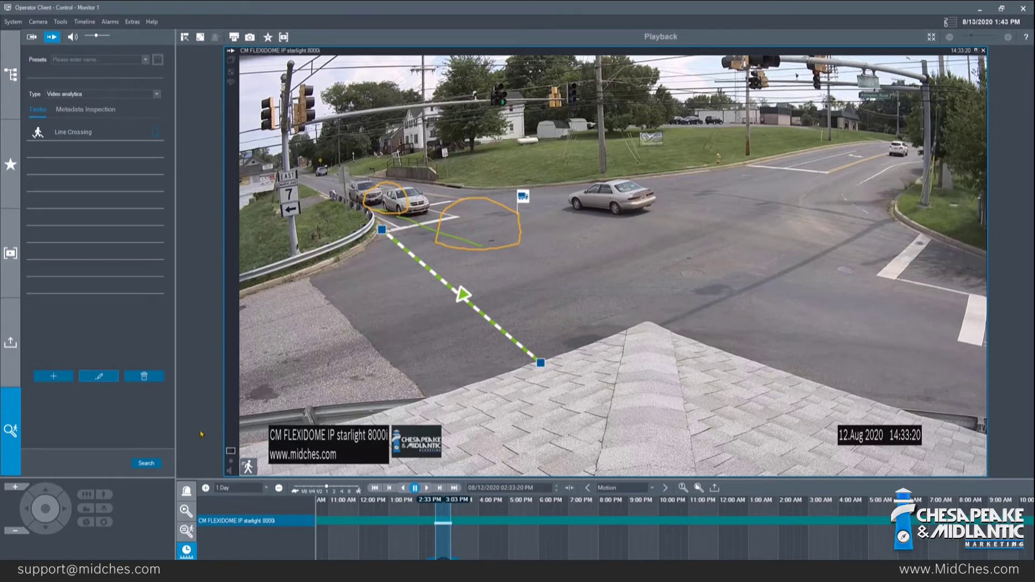
pyautogui.click(149, 467)
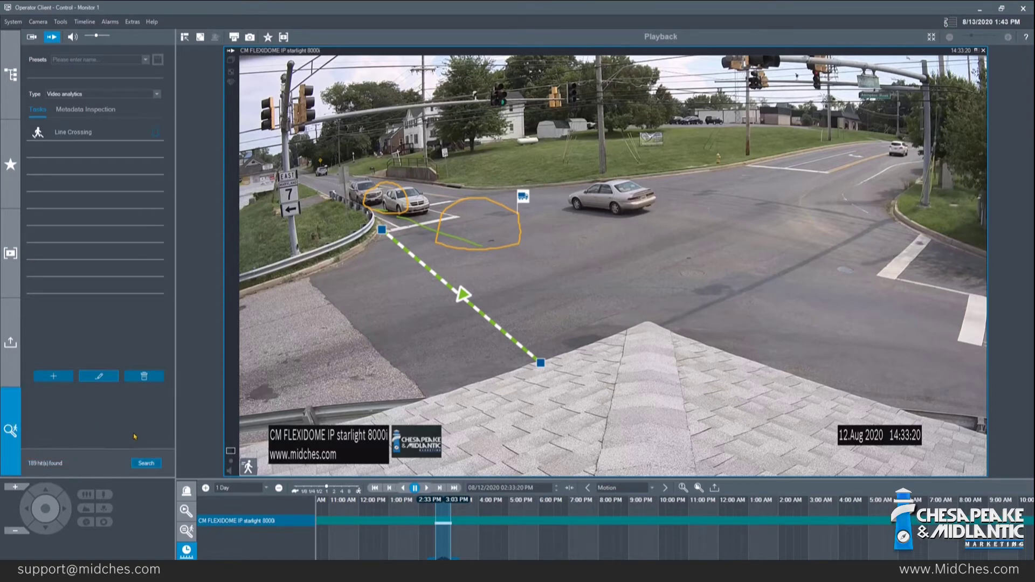
pyautogui.click(187, 531)
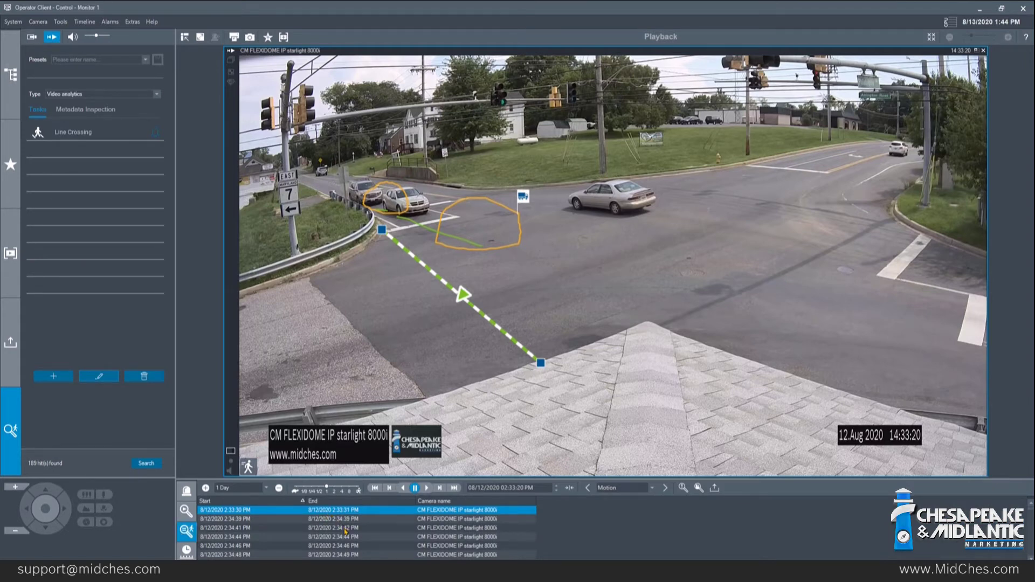
# Step: Play the 2:34:41 PM line crossing hit from the results list
pyautogui.click(344, 531)
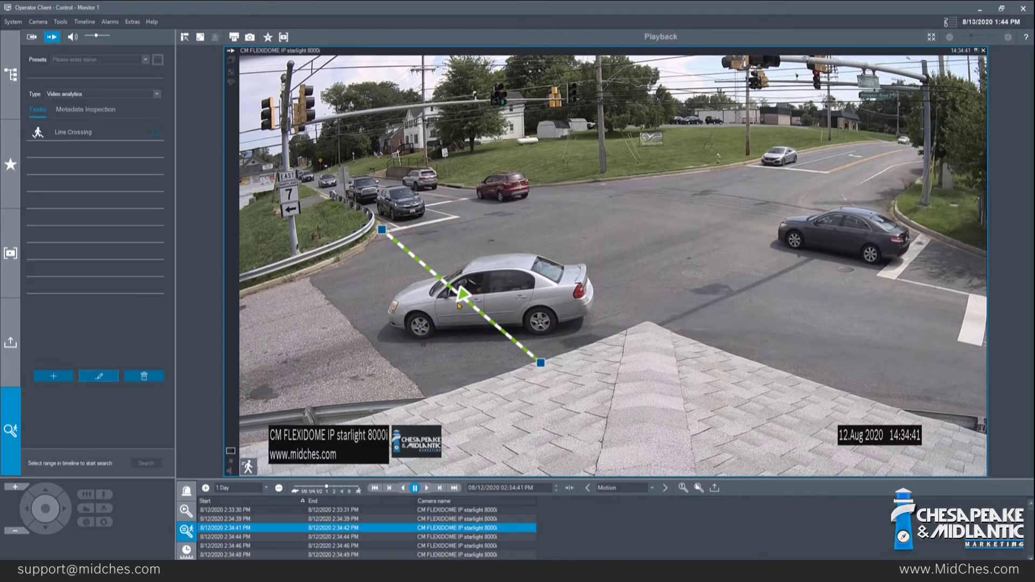
pyautogui.click(426, 489)
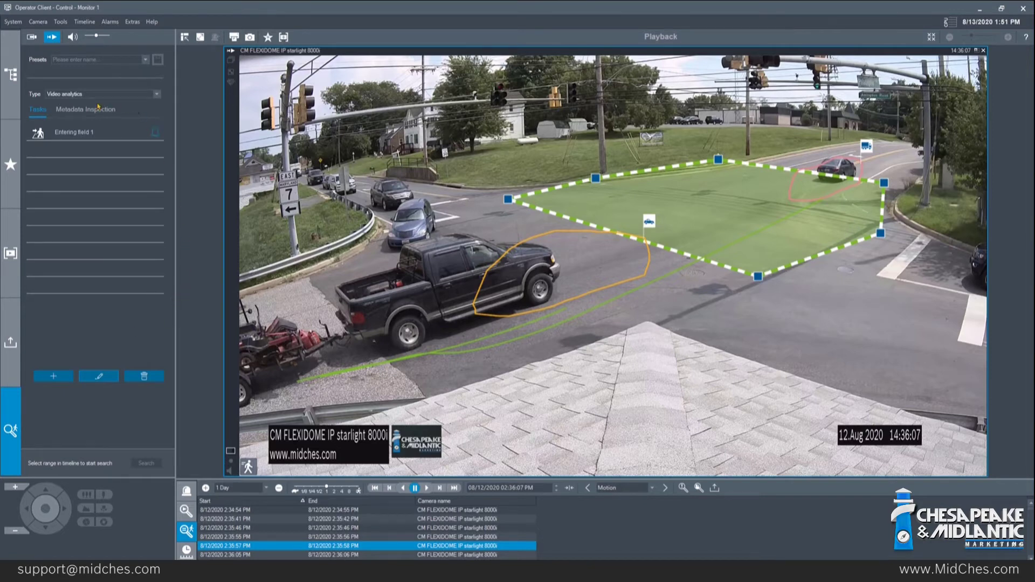
# Step: Delete the Entering field 1 task and cut its leftover field outline from the camera image
pyautogui.click(69, 136)
pyautogui.click(154, 379)
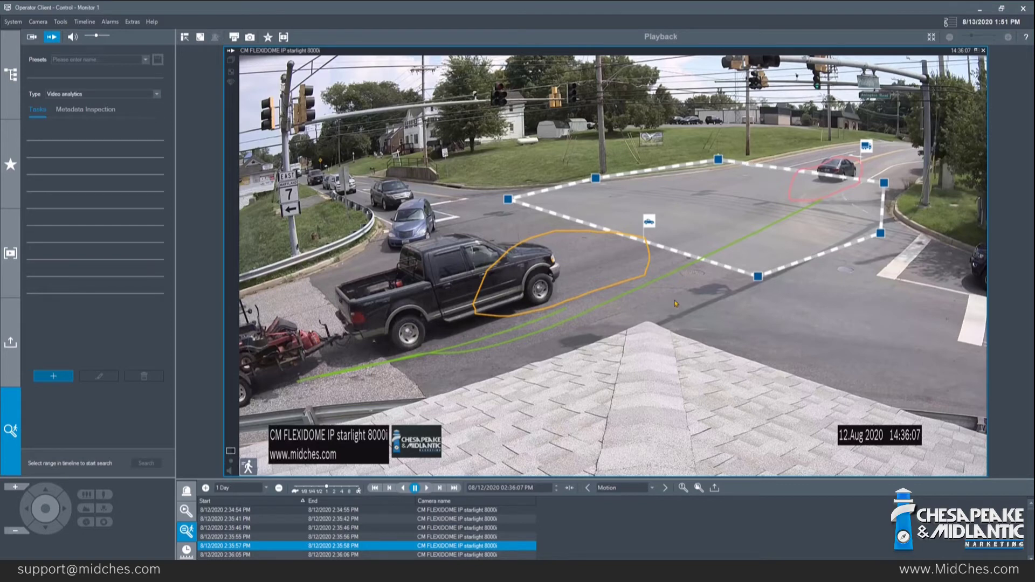
pyautogui.rightClick(660, 171)
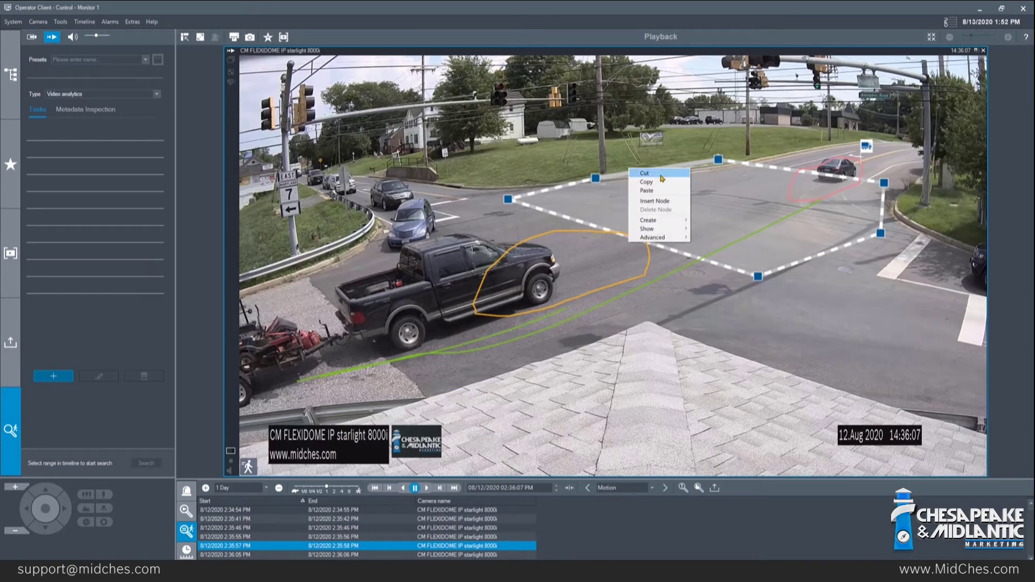
pyautogui.click(663, 174)
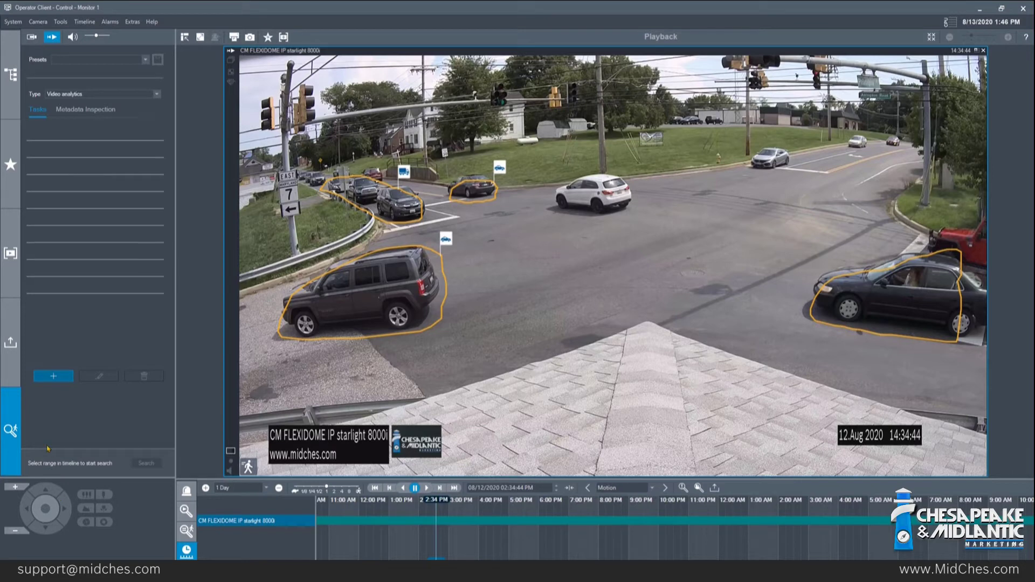
# Step: Create an Entering field task and give it a new field instead of the whole screen
pyautogui.click(17, 421)
pyautogui.click(47, 379)
pyautogui.click(53, 376)
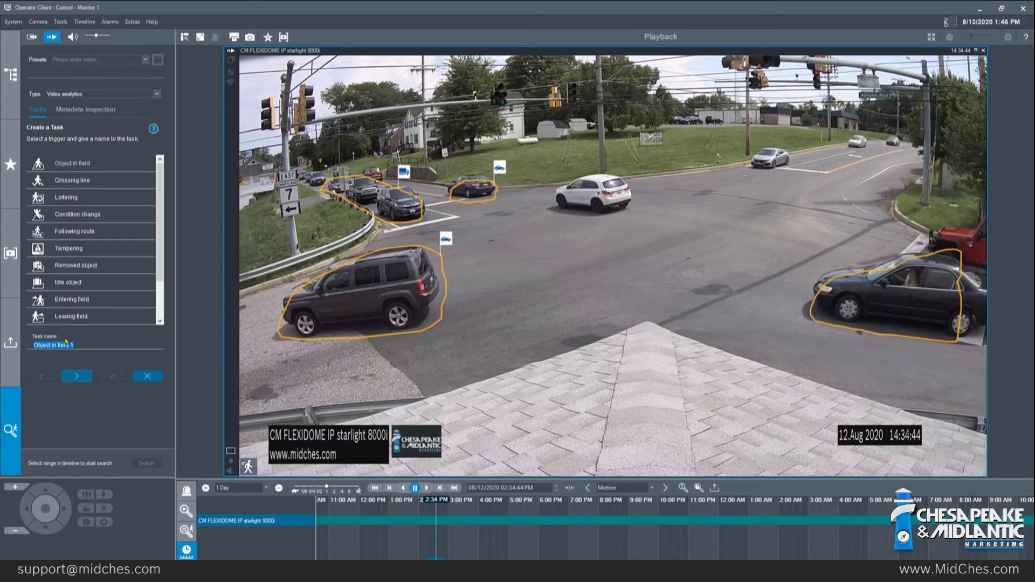
pyautogui.click(76, 299)
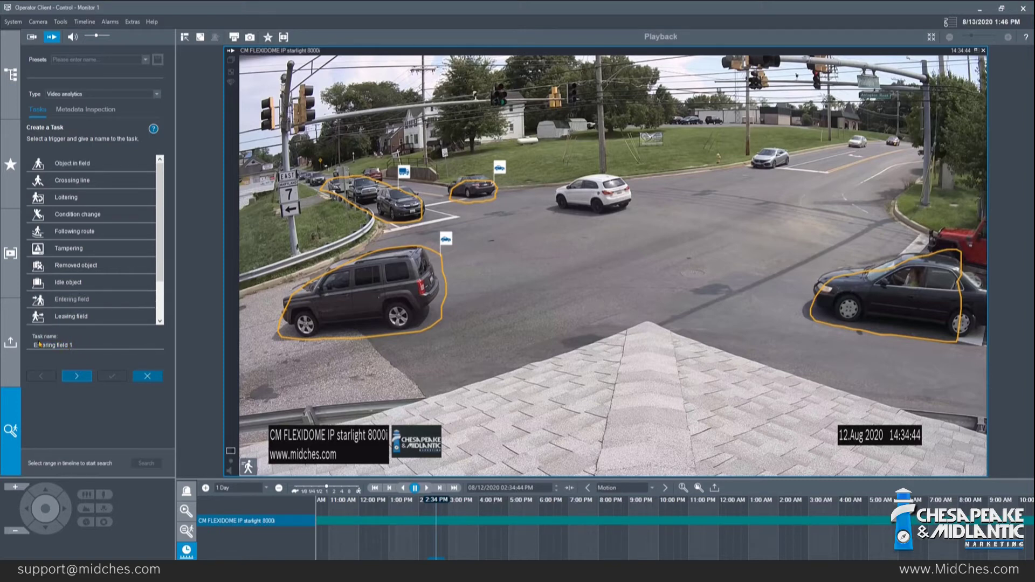
pyautogui.click(83, 380)
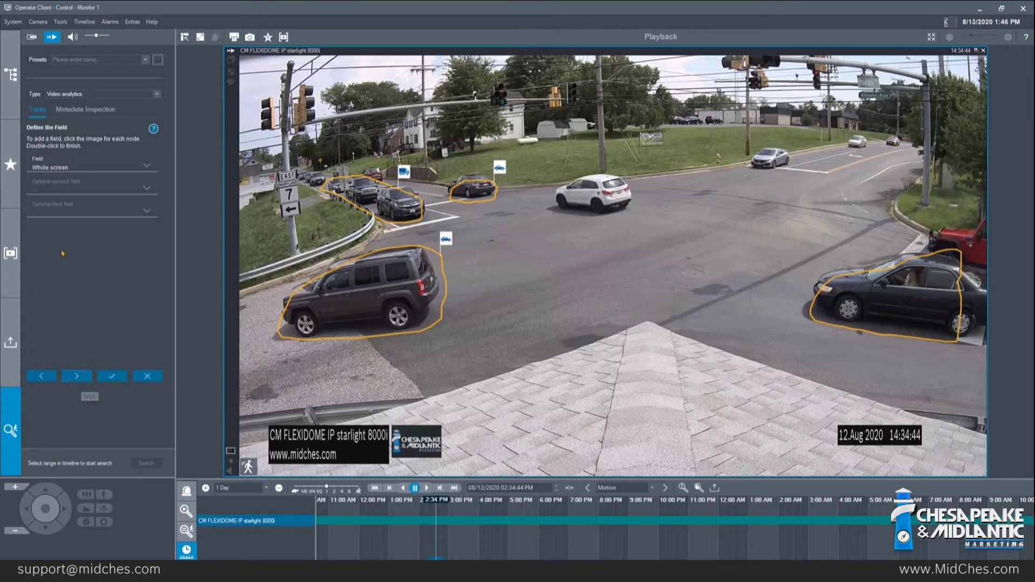
pyautogui.click(148, 165)
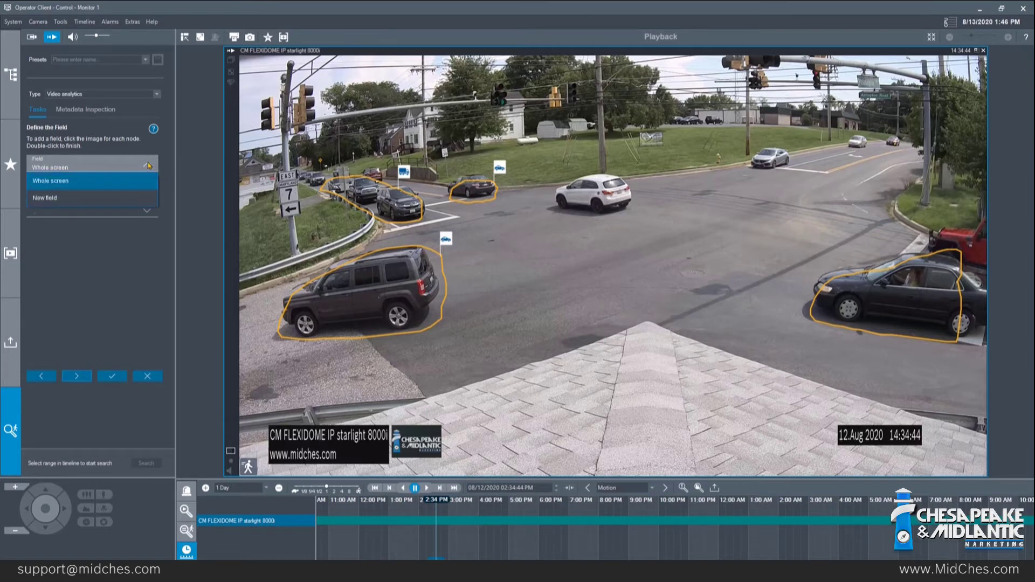
pyautogui.click(117, 201)
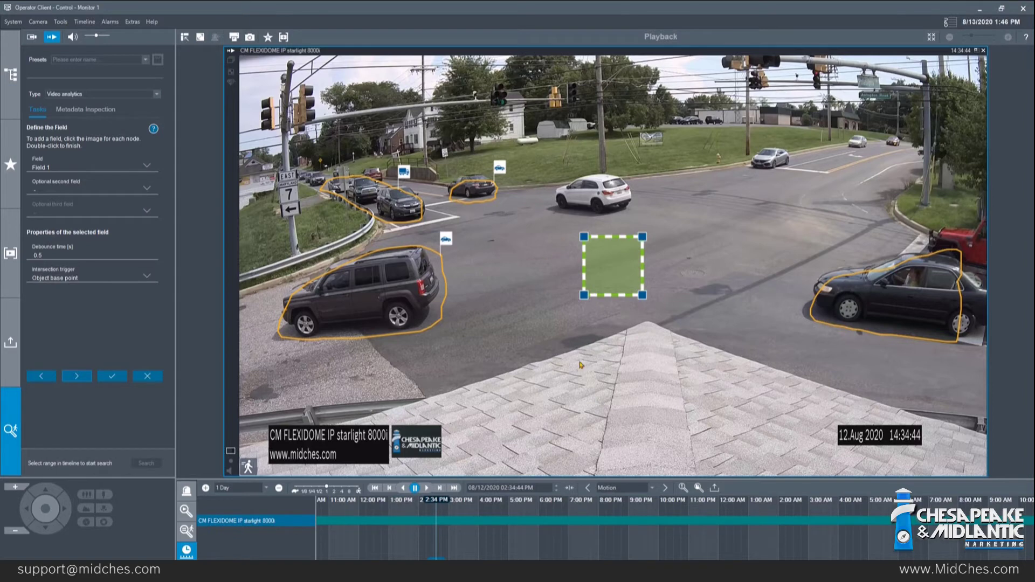
# Step: Reshape the new field into a large quadrilateral spanning the middle of the intersection
pyautogui.moveTo(584, 240); pyautogui.dragTo(627, 174)
pyautogui.moveTo(643, 237); pyautogui.dragTo(705, 222)
pyautogui.moveTo(811, 219); pyautogui.dragTo(885, 216)
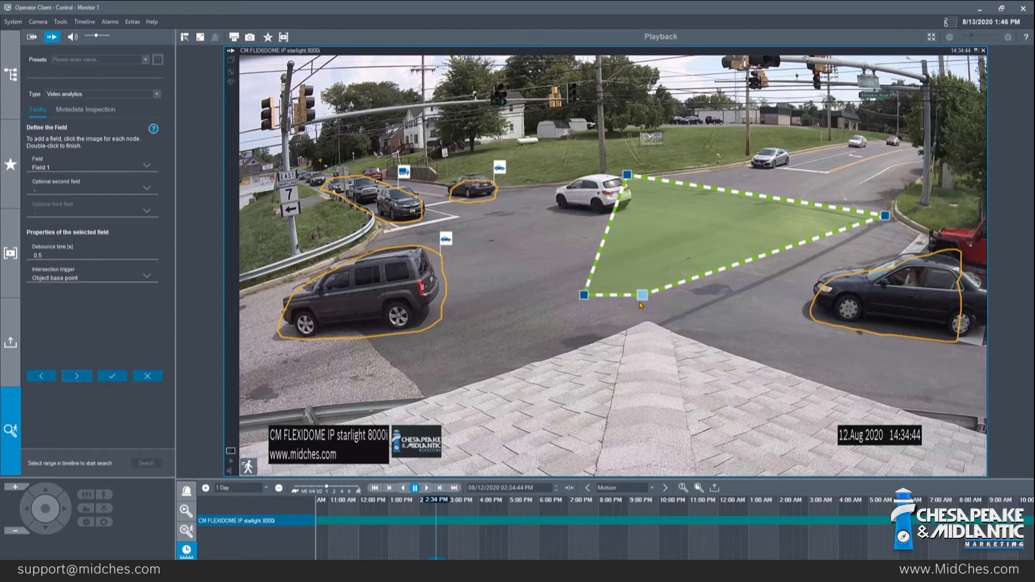
pyautogui.moveTo(643, 299); pyautogui.dragTo(637, 327)
pyautogui.moveTo(584, 295); pyautogui.dragTo(370, 231)
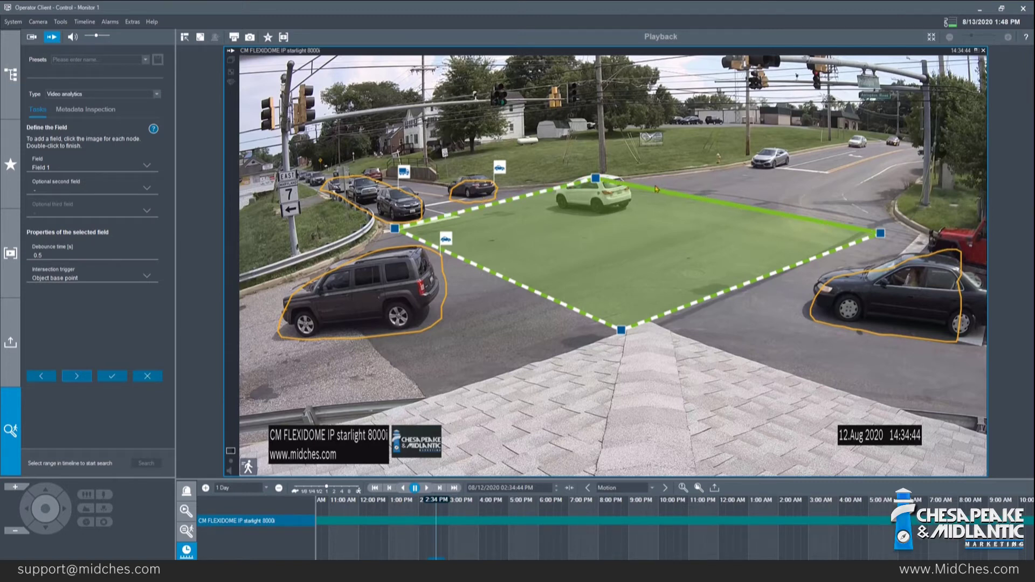
# Step: Add two nodes to the field's far edge and pull the corners so it covers only the far-right part of the intersection
pyautogui.click(684, 196)
pyautogui.moveTo(684, 196); pyautogui.dragTo(718, 159)
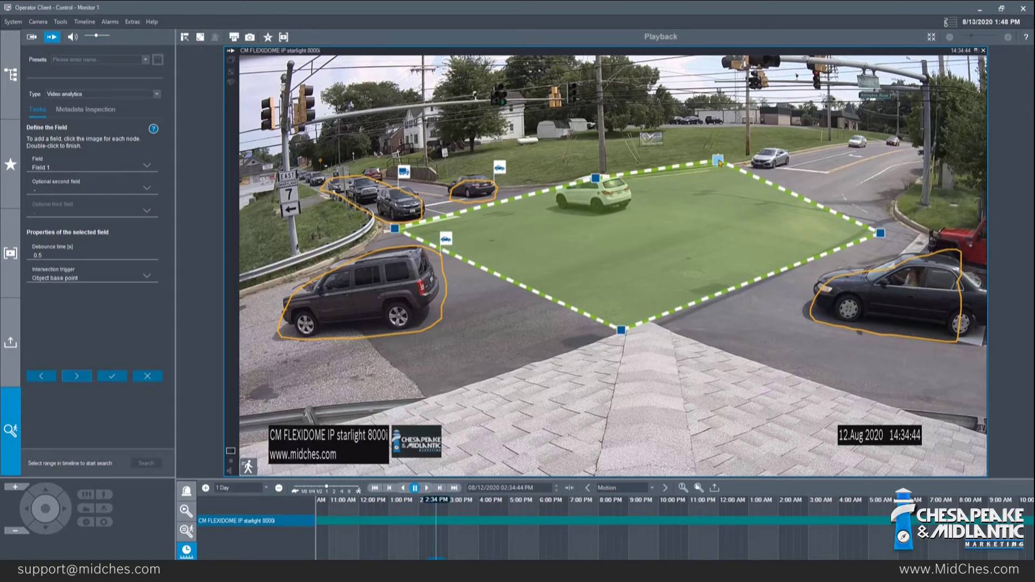
pyautogui.click(796, 196)
pyautogui.moveTo(795, 196); pyautogui.dragTo(888, 186)
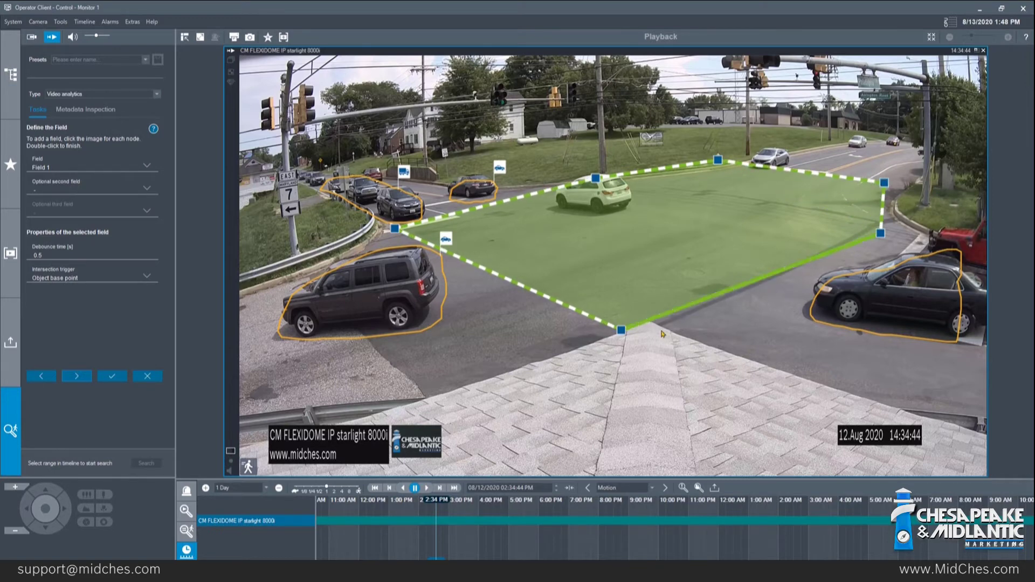
pyautogui.moveTo(621, 329); pyautogui.dragTo(766, 274)
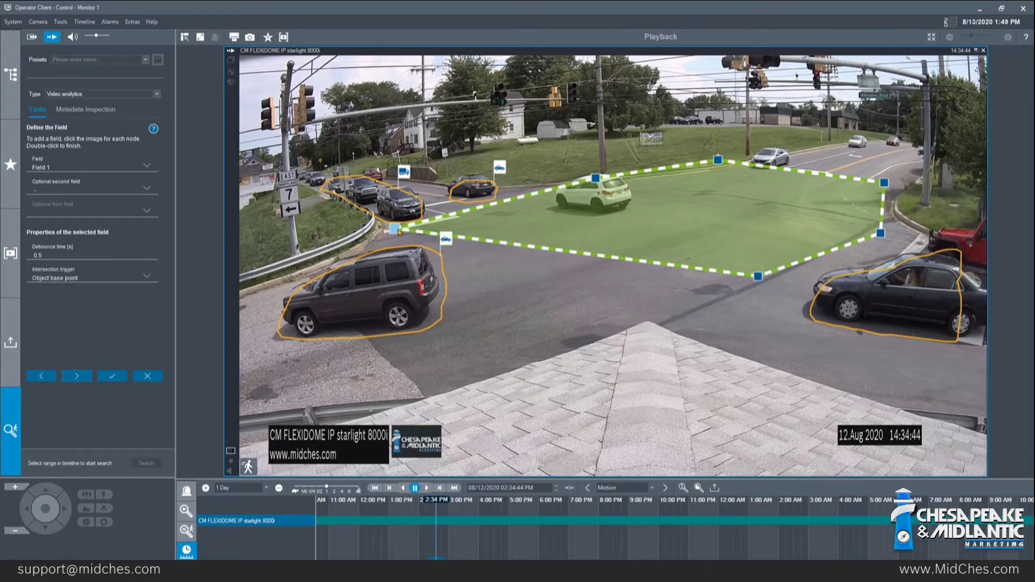
pyautogui.moveTo(396, 229); pyautogui.dragTo(512, 202)
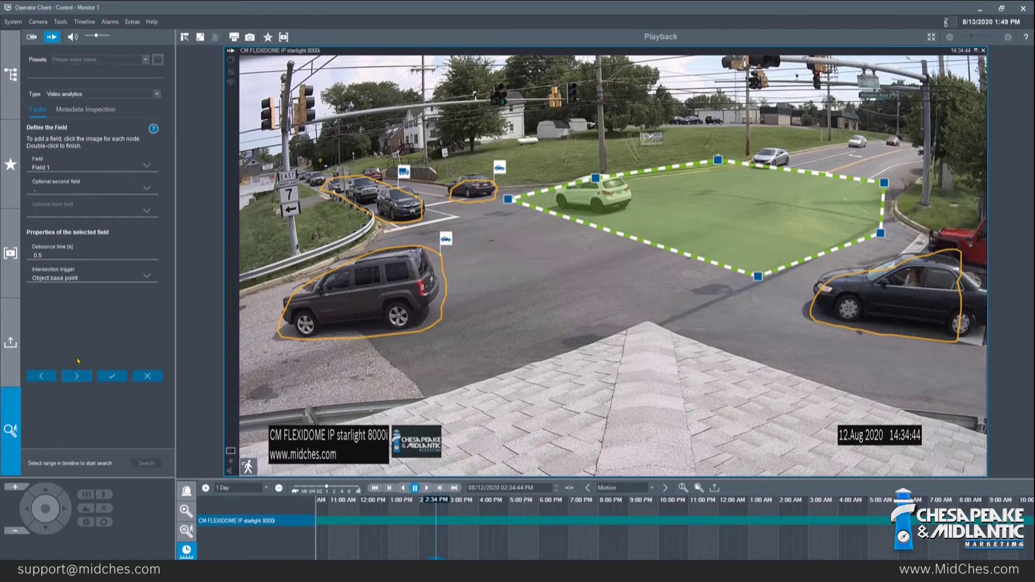
# Step: Finish the Entering field task without object class, size, motion or color filters and without additional timers
pyautogui.click(77, 377)
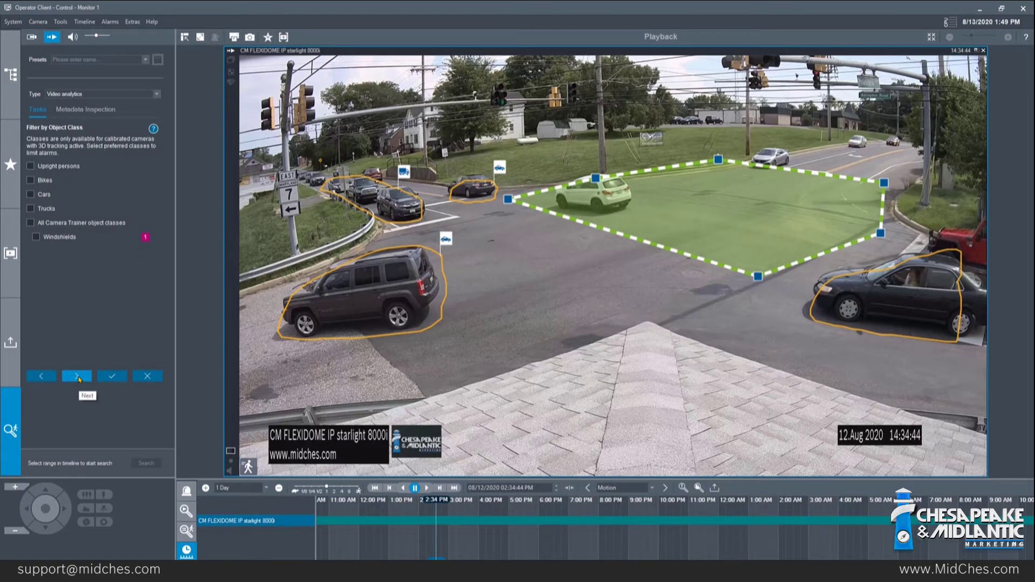
pyautogui.click(77, 377)
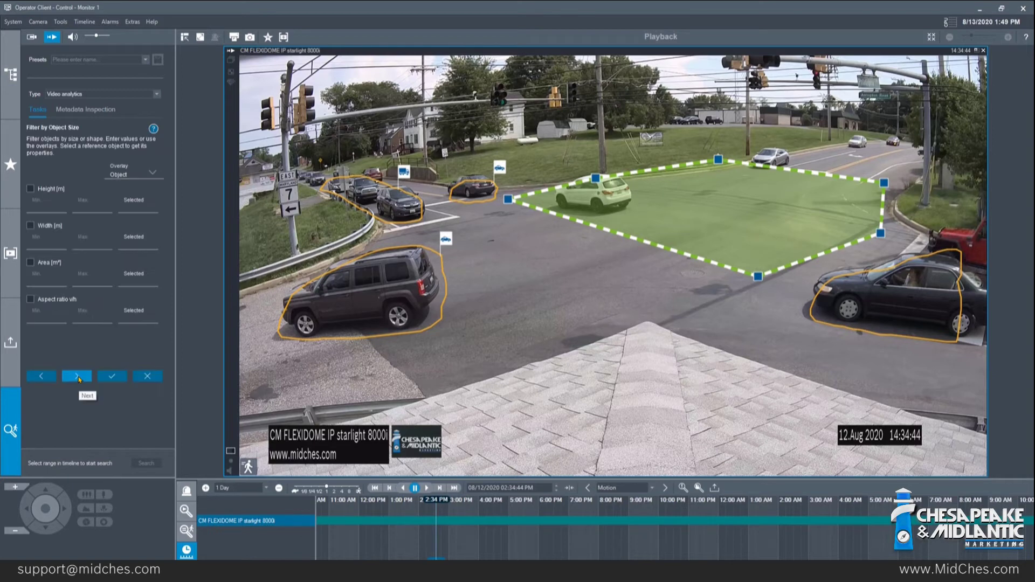
pyautogui.click(77, 376)
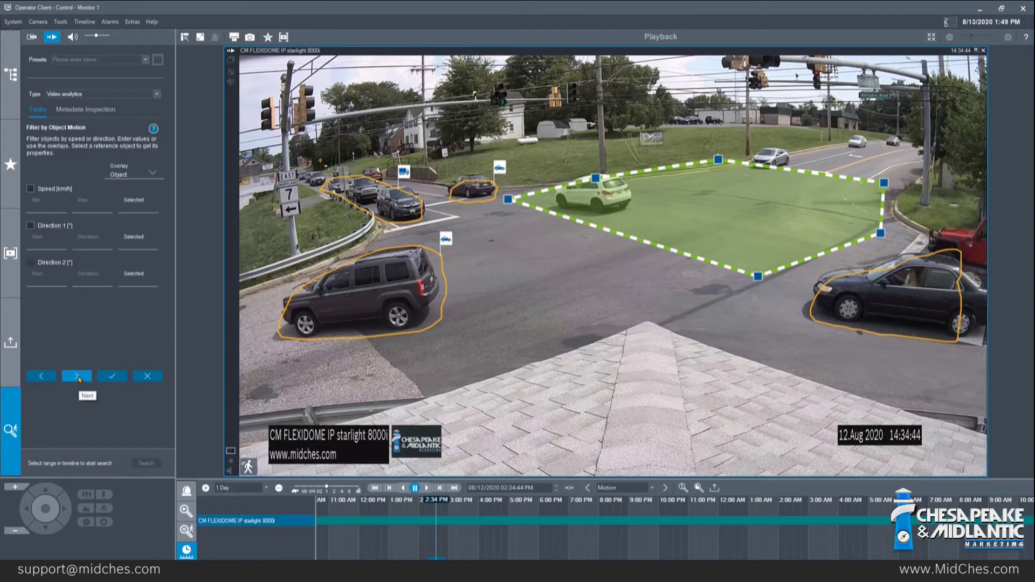
pyautogui.click(78, 377)
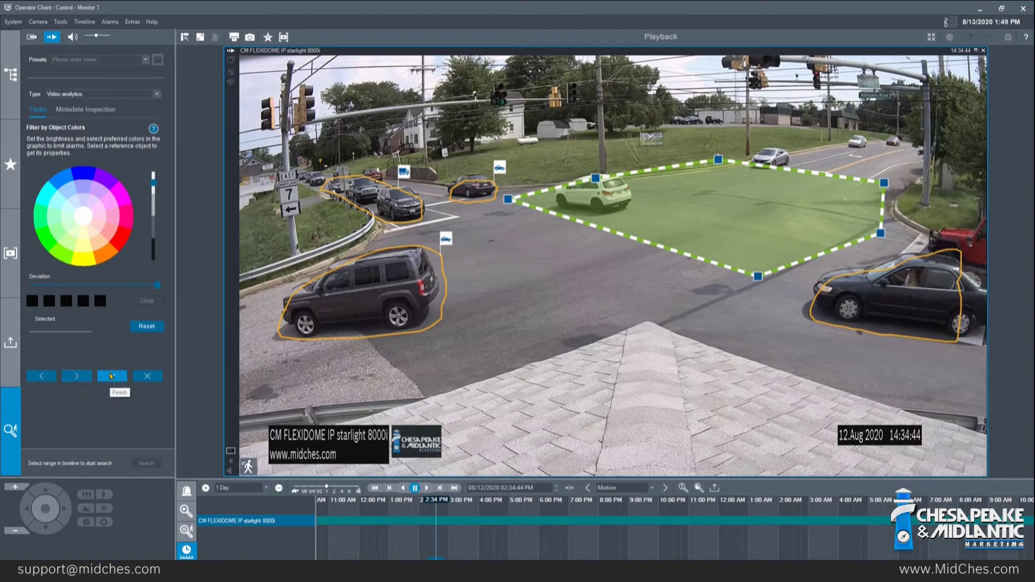
pyautogui.click(83, 380)
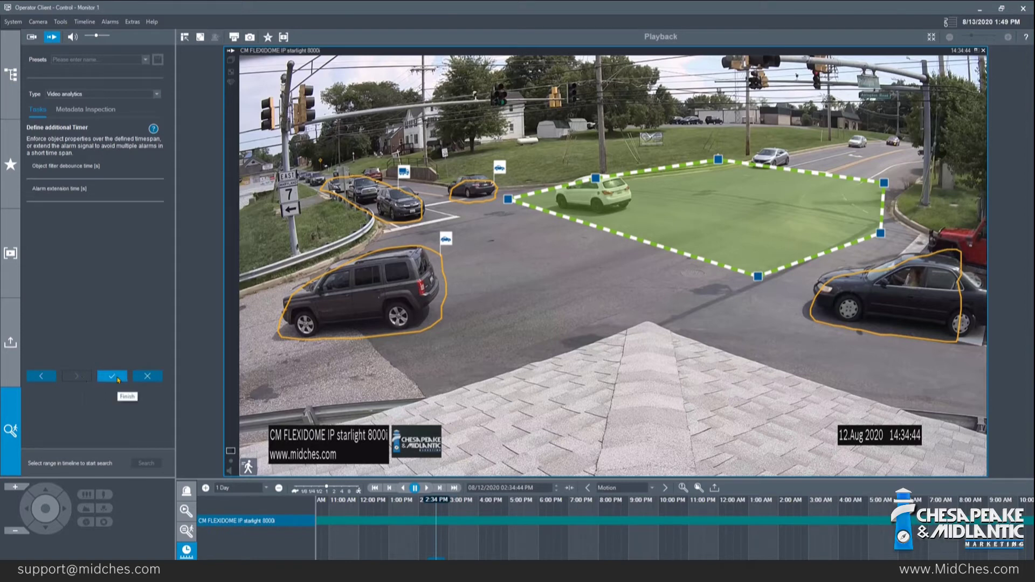
pyautogui.click(112, 377)
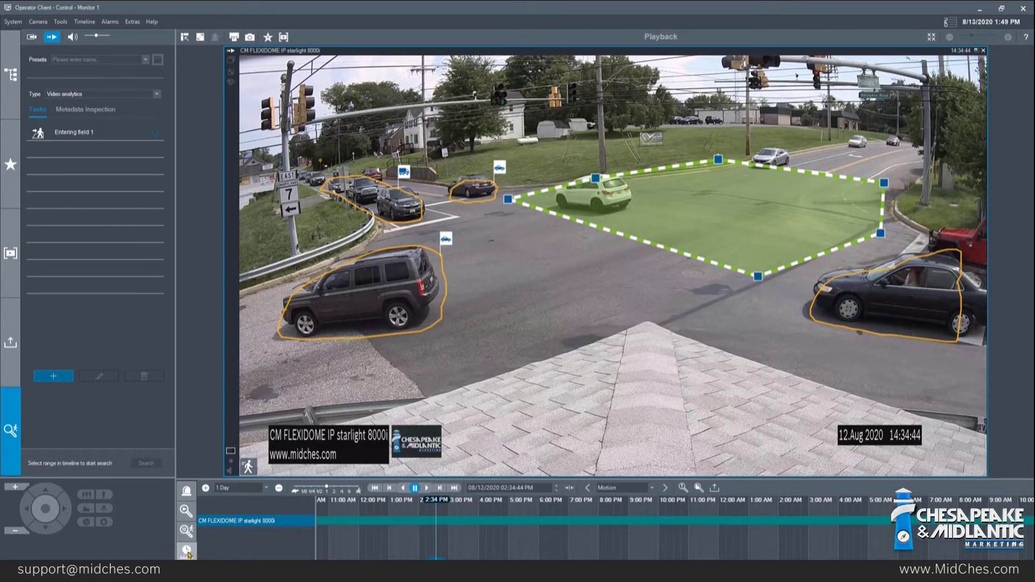
# Step: Search the recording from 2:34 PM to 3:06 PM for objects entering the field and play the 2:35:57 PM hit
pyautogui.click(186, 551)
pyautogui.moveTo(436, 555); pyautogui.dragTo(451, 555)
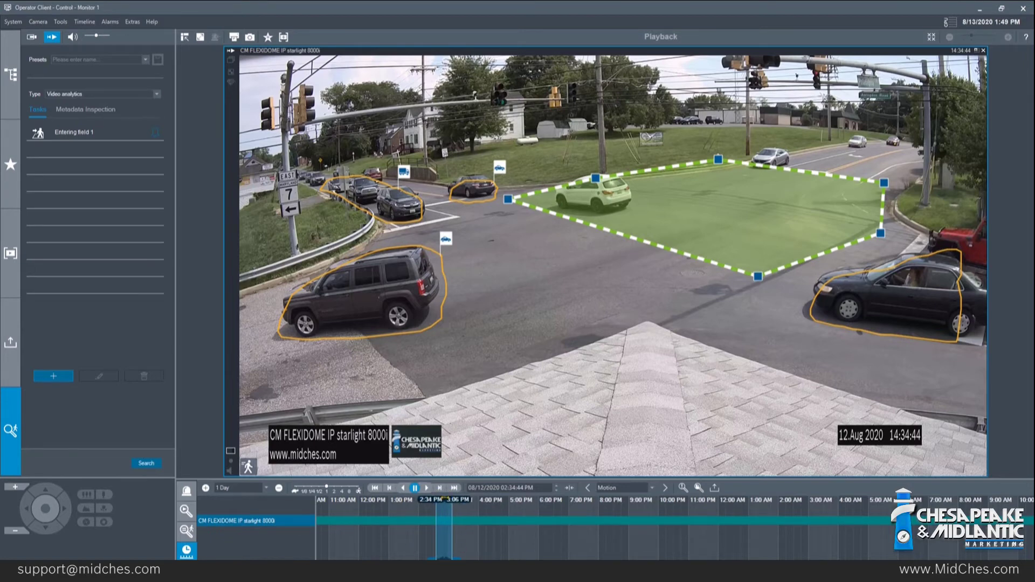
pyautogui.click(148, 467)
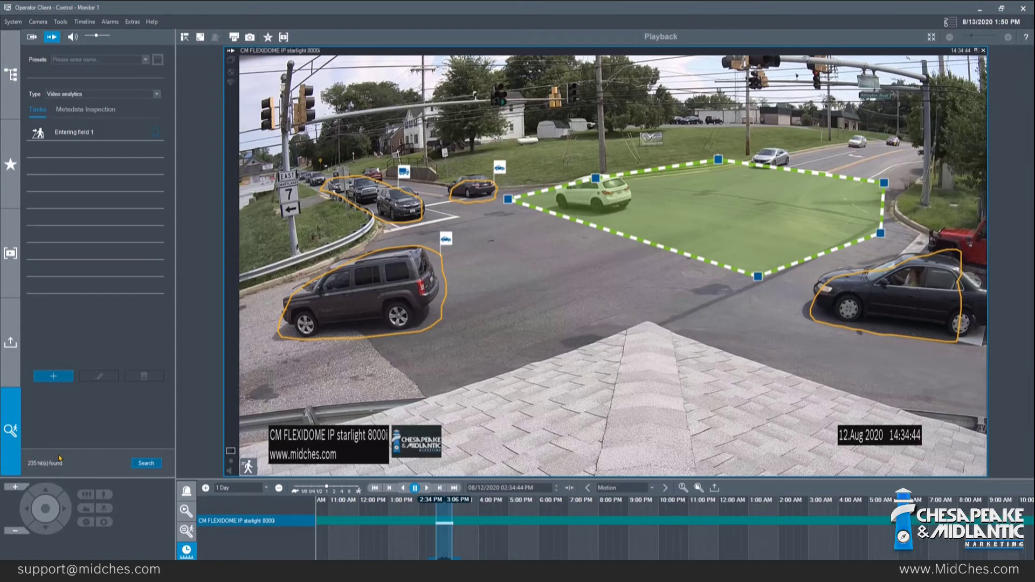
pyautogui.click(191, 531)
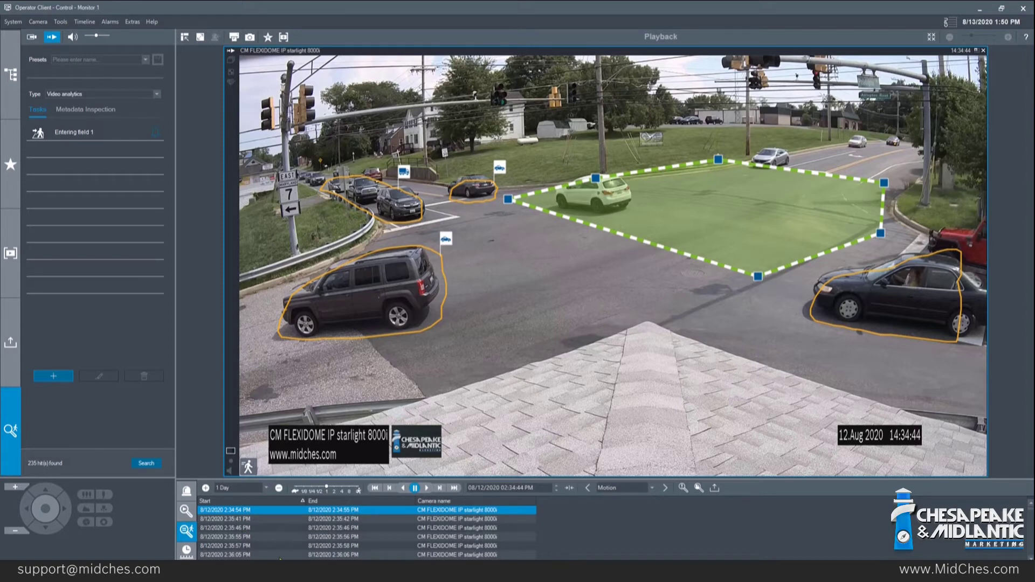
pyautogui.click(283, 546)
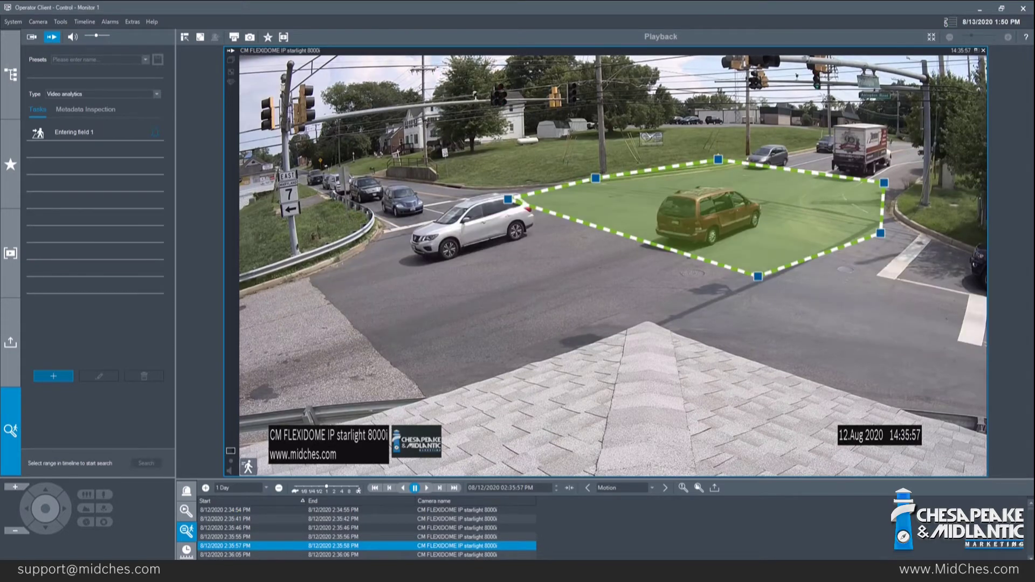
pyautogui.click(427, 488)
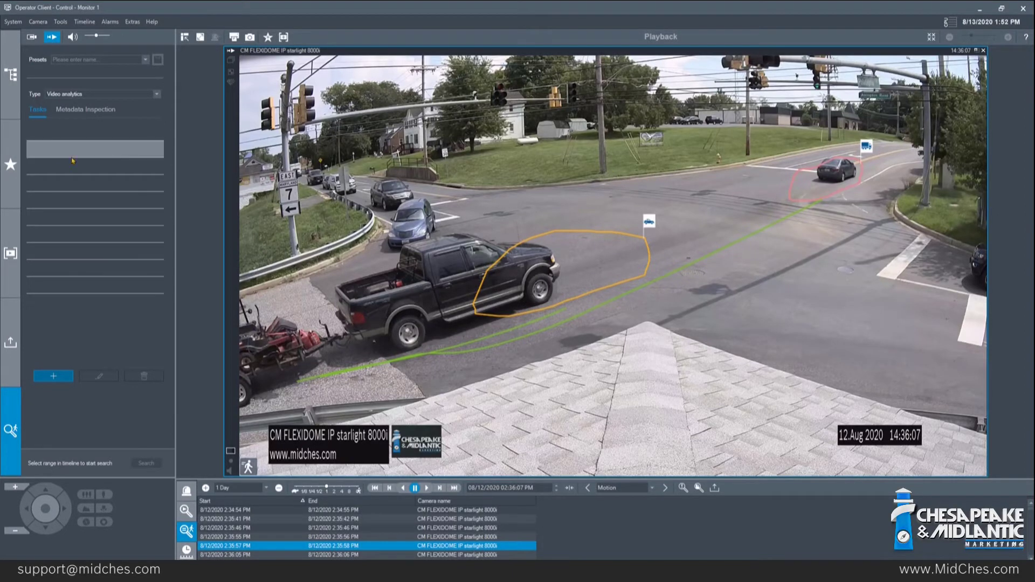
# Step: Create a Leaving field task and give it a new field instead of the whole screen
pyautogui.click(55, 378)
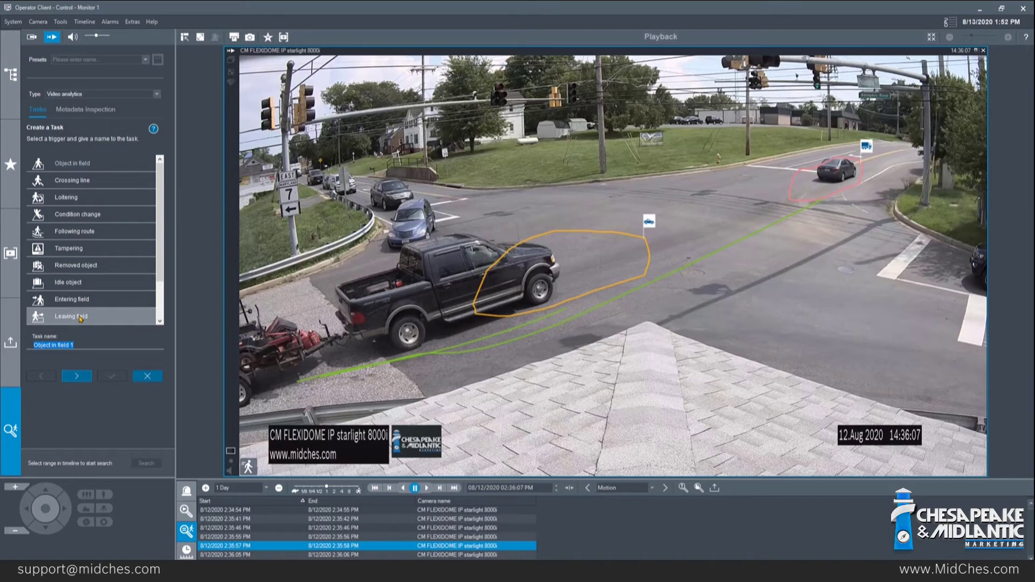
pyautogui.click(86, 321)
pyautogui.click(84, 380)
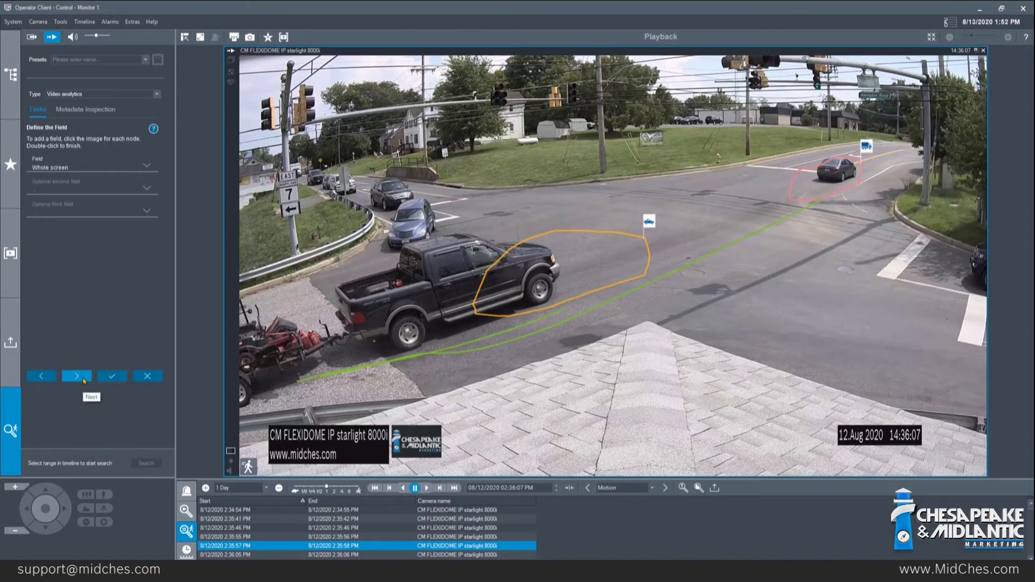
pyautogui.click(75, 168)
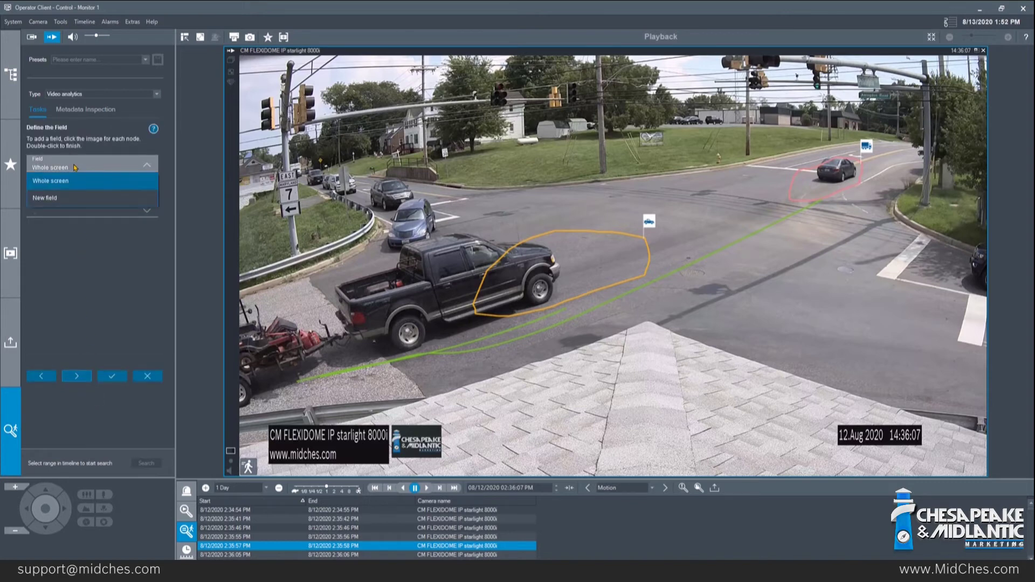
pyautogui.click(66, 198)
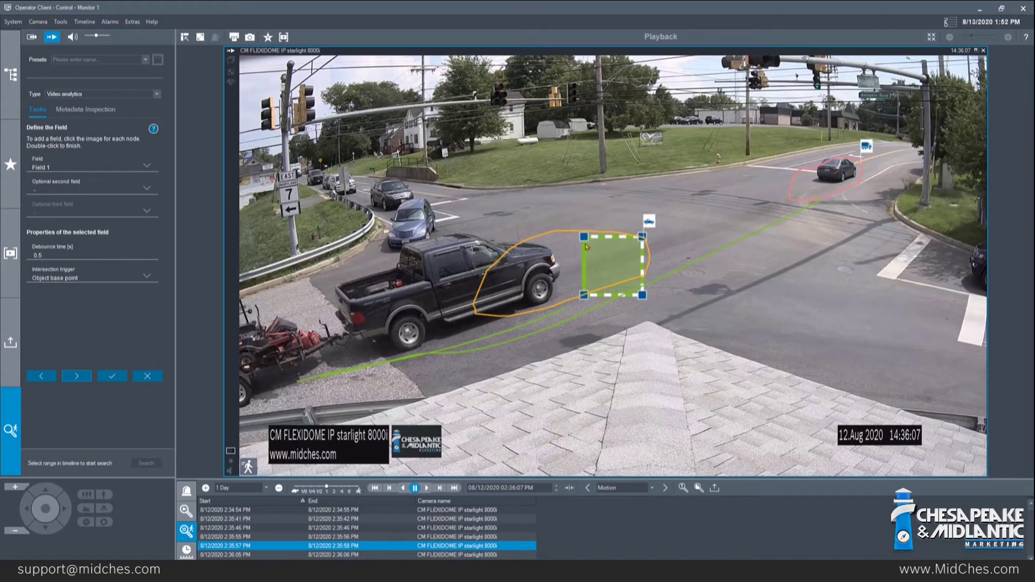
# Step: Pull the new field's four corners out so it spans the lanes on the far-left side of the intersection
pyautogui.moveTo(584, 237); pyautogui.dragTo(372, 240)
pyautogui.moveTo(639, 233); pyautogui.dragTo(491, 179)
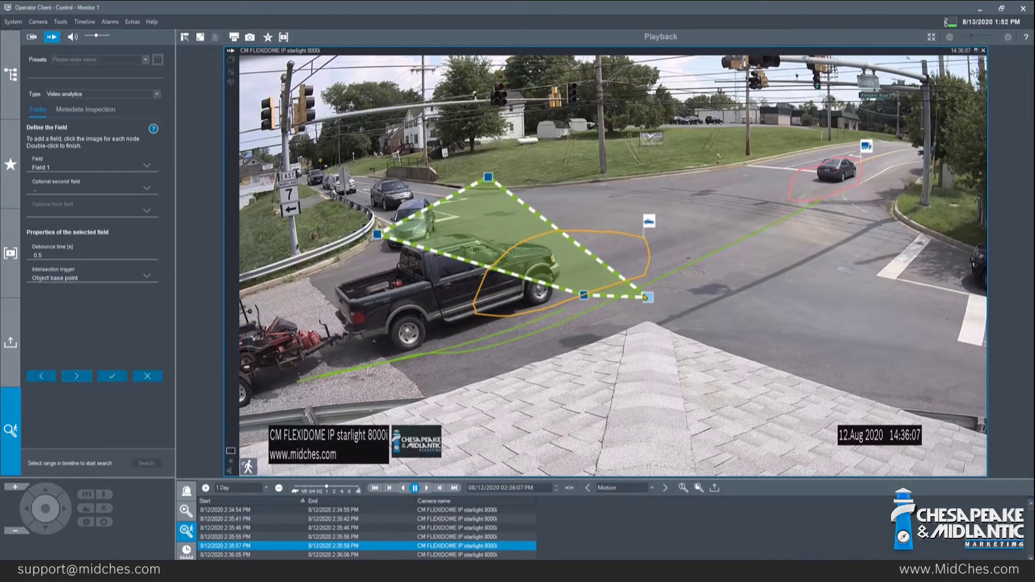
pyautogui.moveTo(643, 295); pyautogui.dragTo(614, 181)
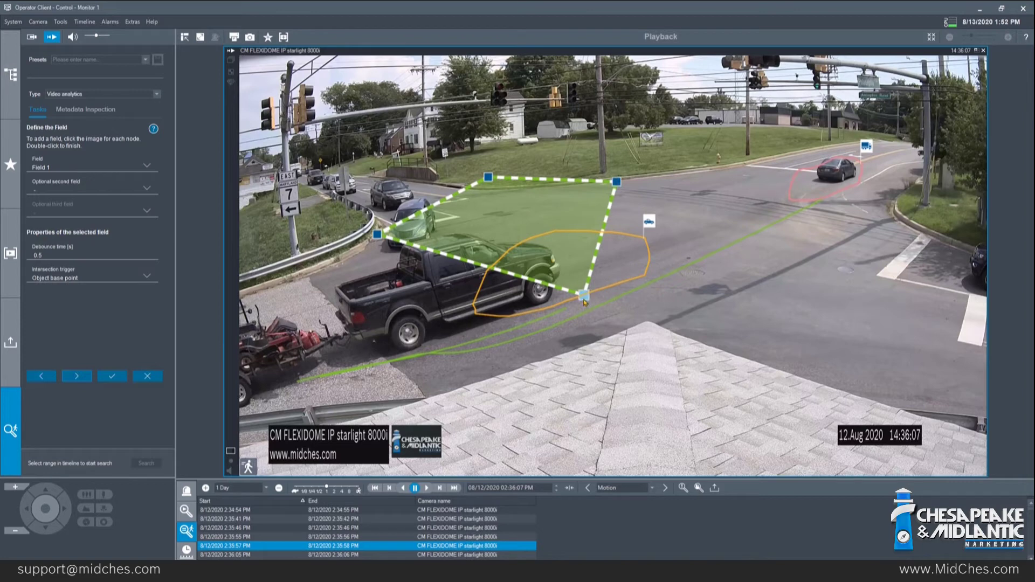
pyautogui.moveTo(584, 296); pyautogui.dragTo(369, 306)
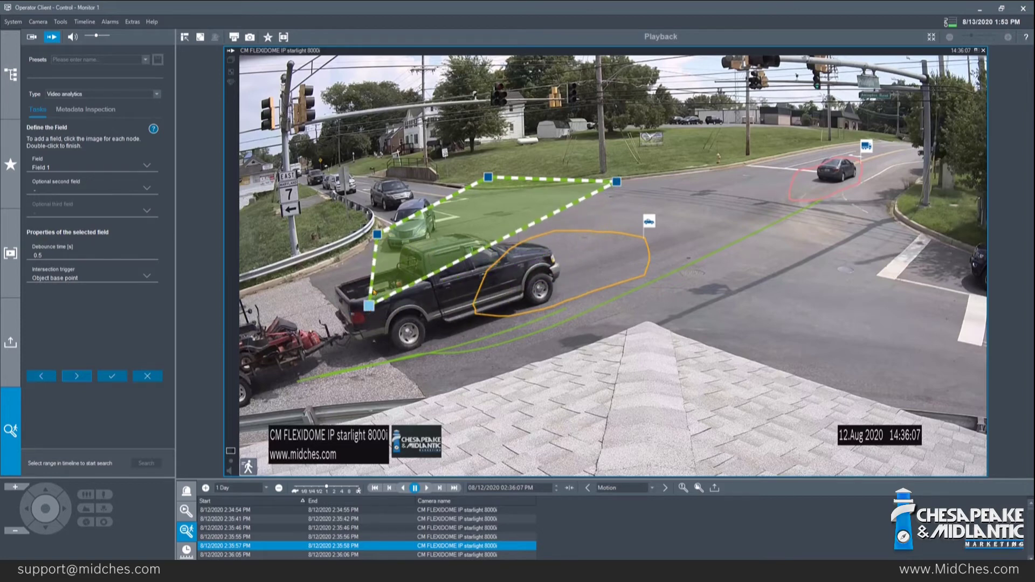
pyautogui.moveTo(380, 239); pyautogui.dragTo(328, 214)
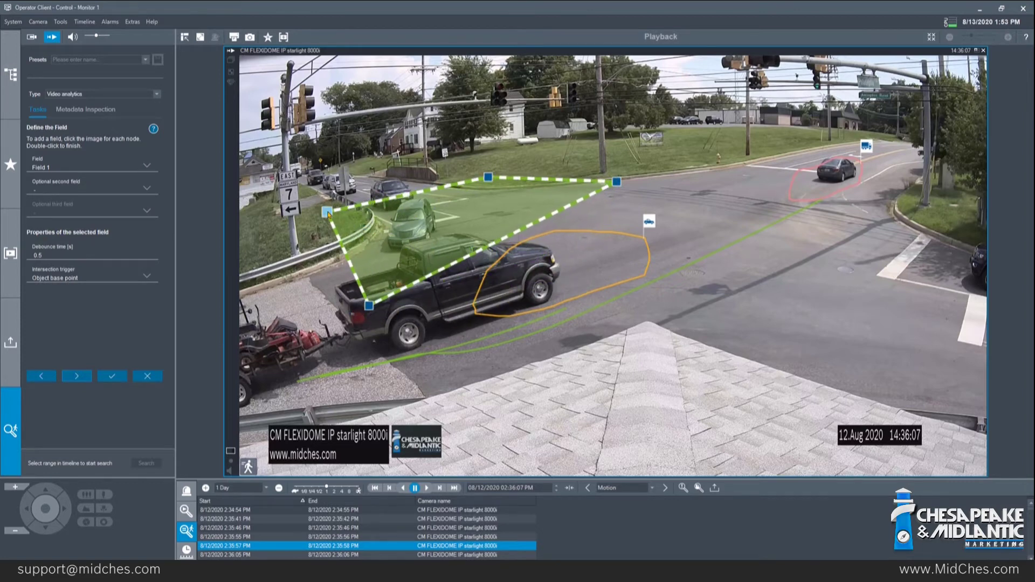
# Step: Add a node to the field's upper edge, fit the outline around the far-left stop-line lanes, and finish the Leaving field task
pyautogui.click(419, 194)
pyautogui.moveTo(418, 194); pyautogui.dragTo(377, 166)
pyautogui.moveTo(489, 179); pyautogui.dragTo(475, 191)
pyautogui.moveTo(369, 306); pyautogui.dragTo(354, 268)
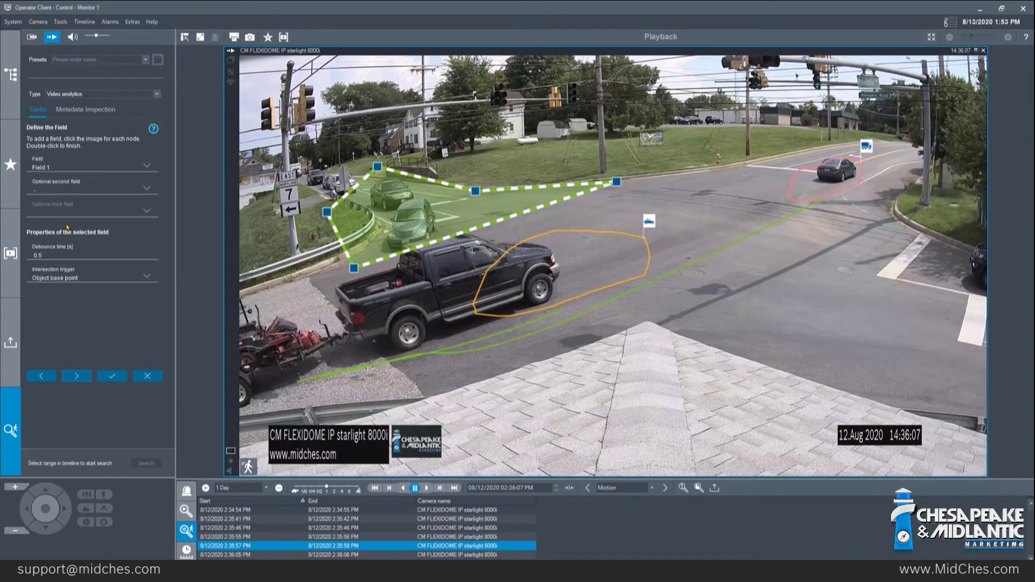
pyautogui.click(118, 377)
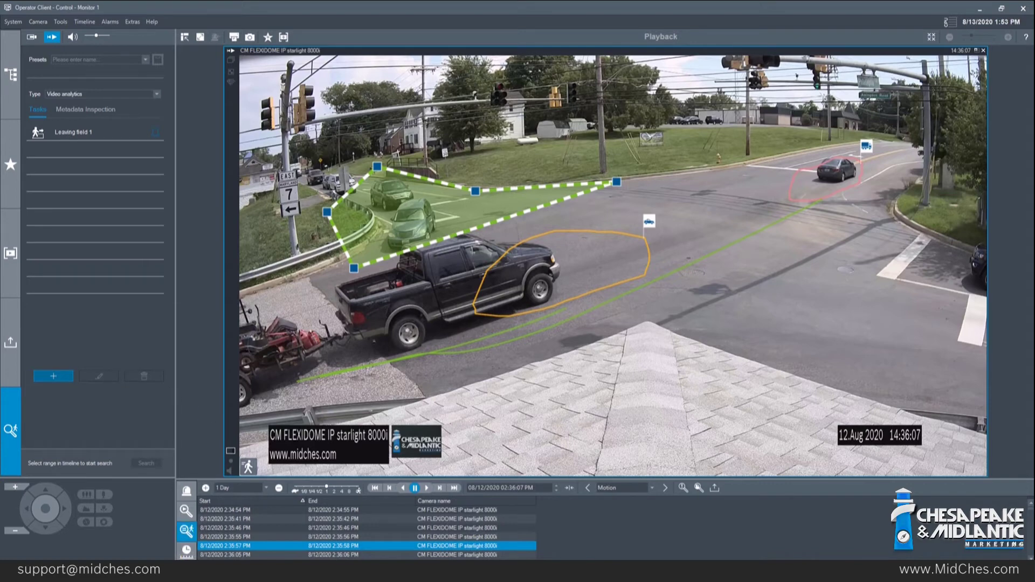
# Step: Search the recording from 1:57 PM to 2:36 PM for objects leaving the field and open the 1:58:43 PM hit
pyautogui.click(186, 550)
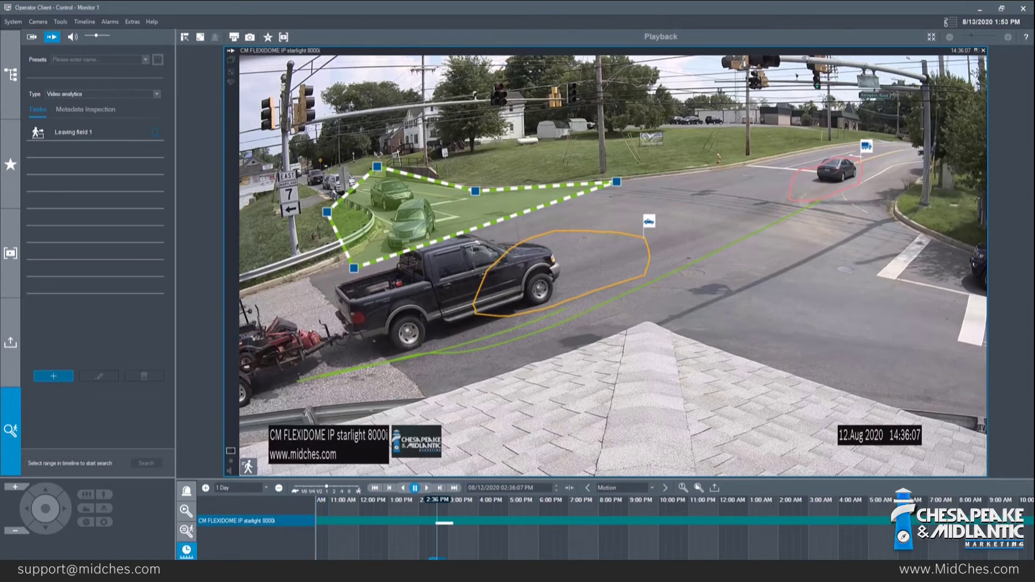
pyautogui.moveTo(433, 558); pyautogui.dragTo(413, 559)
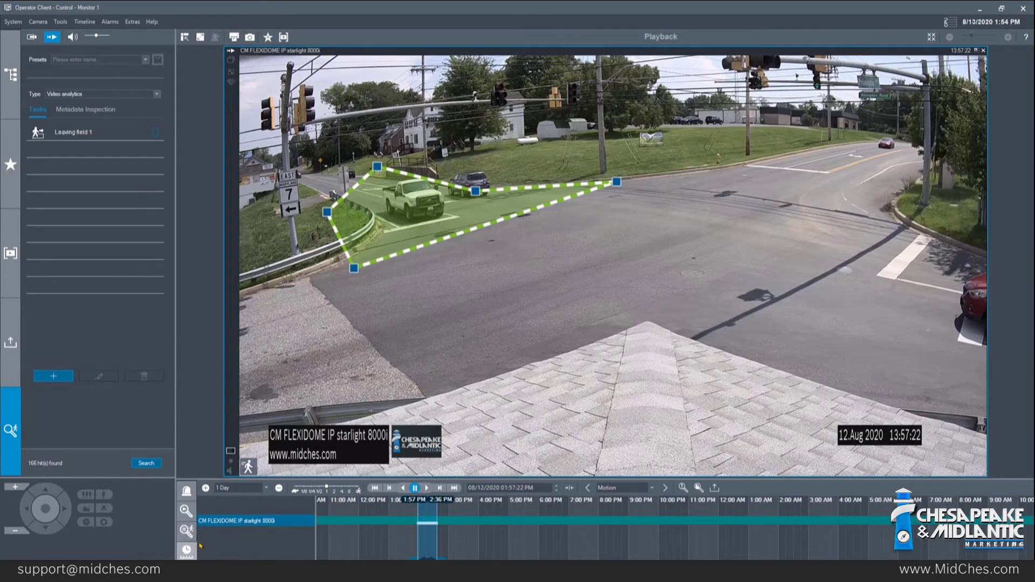
pyautogui.click(189, 533)
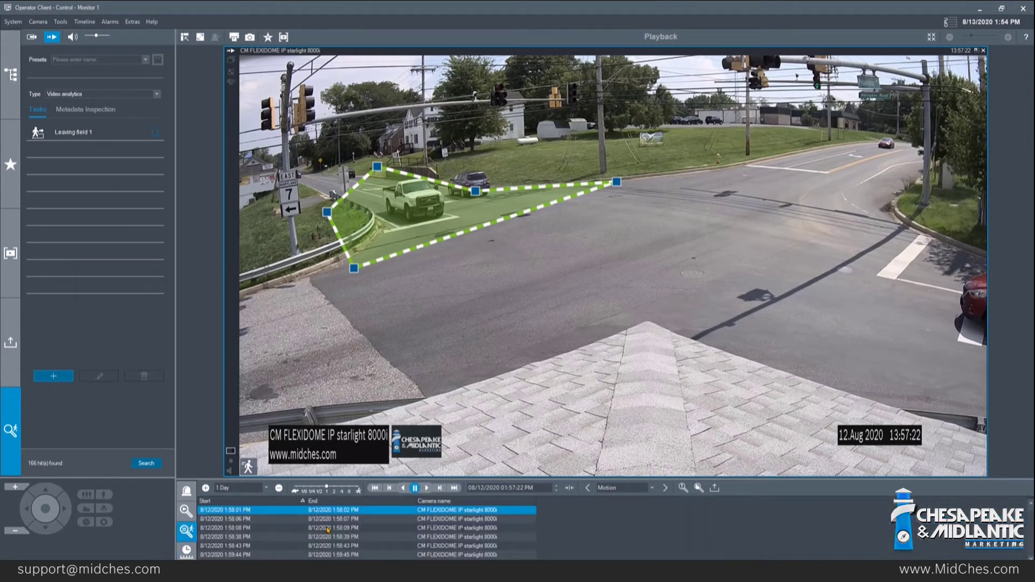
pyautogui.click(290, 549)
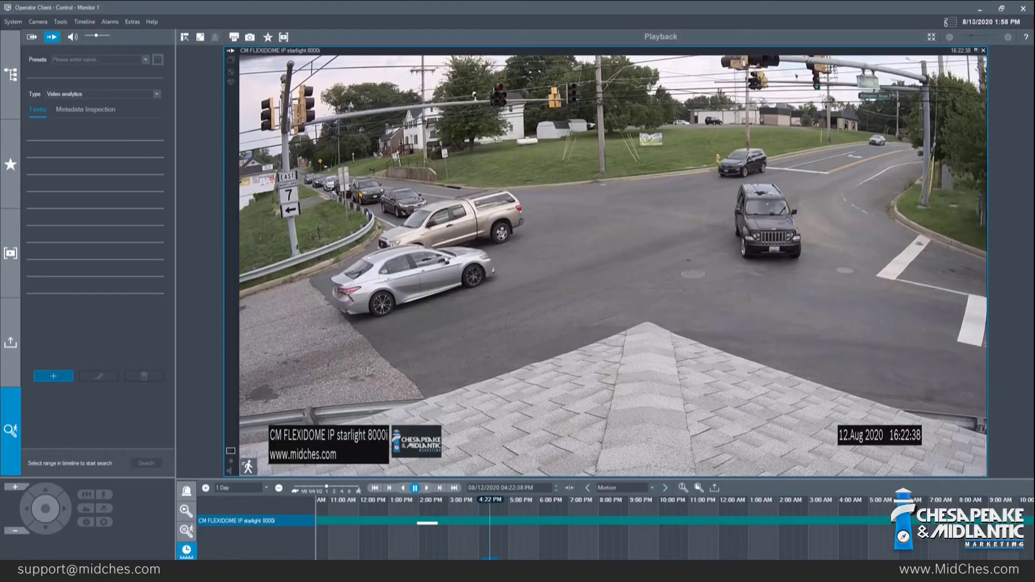
# Step: Create a Following route task and give it a new route
pyautogui.click(63, 378)
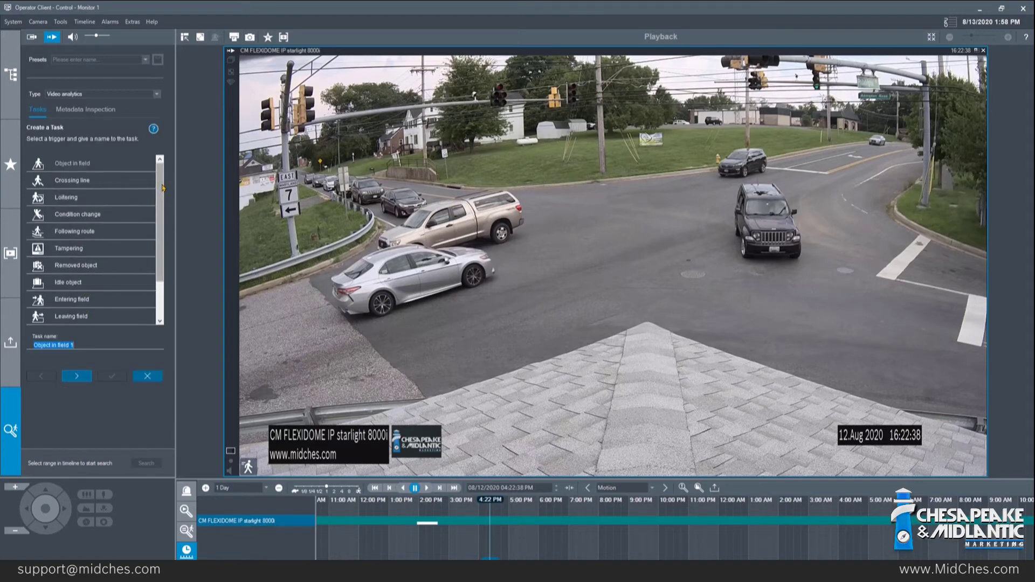
pyautogui.moveTo(160, 187); pyautogui.dragTo(160, 220)
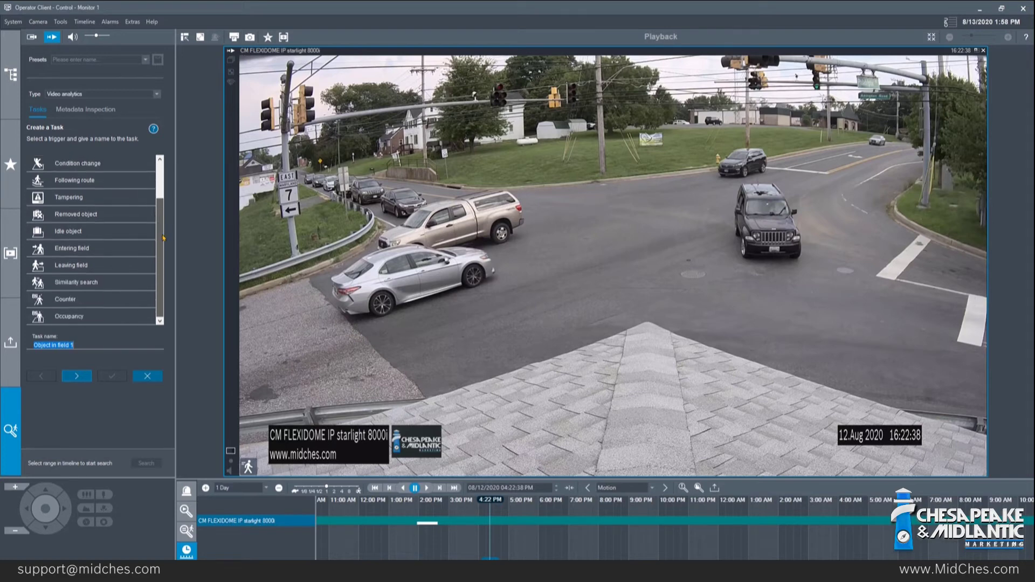
pyautogui.click(88, 184)
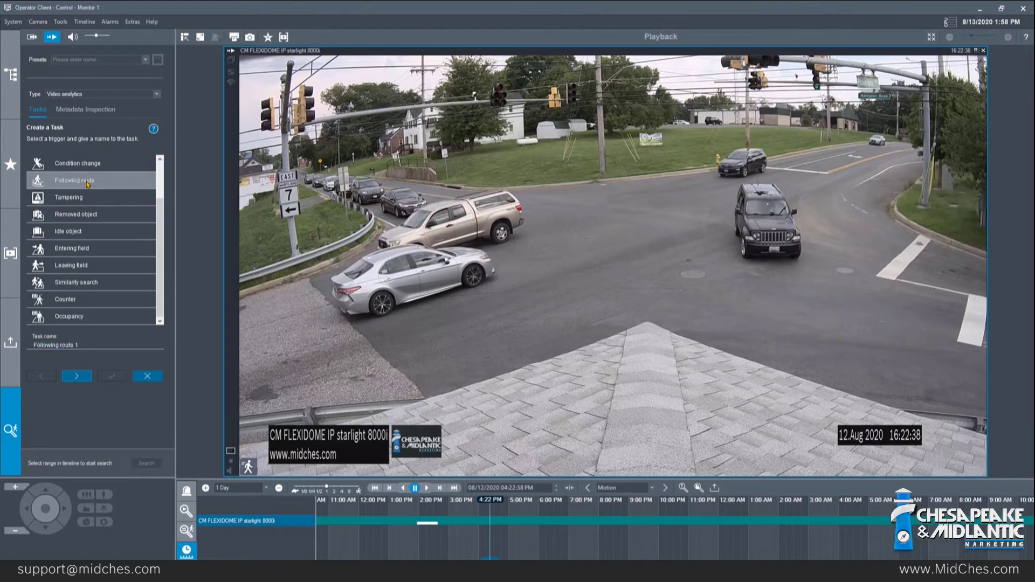
pyautogui.click(83, 378)
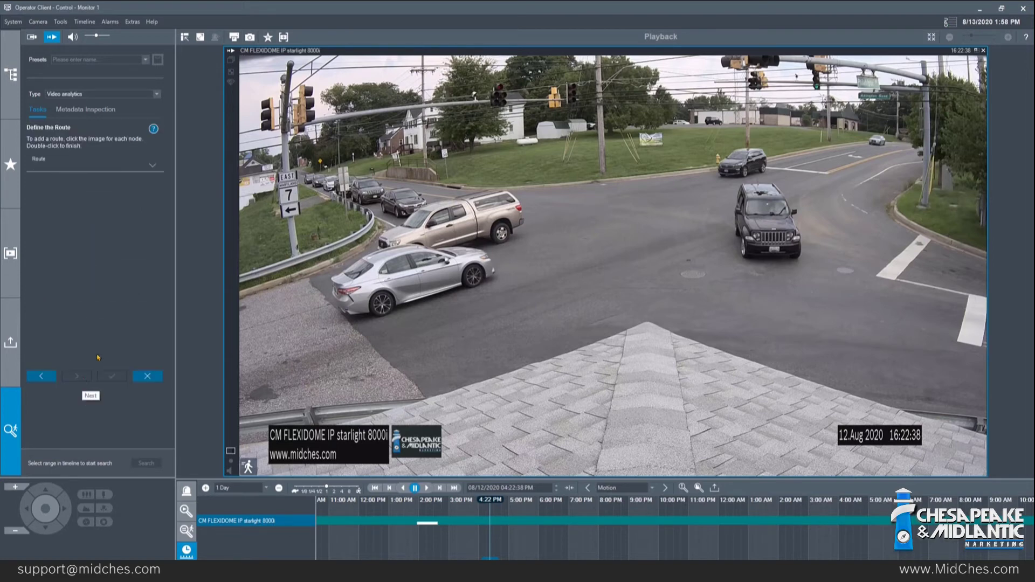
pyautogui.click(154, 167)
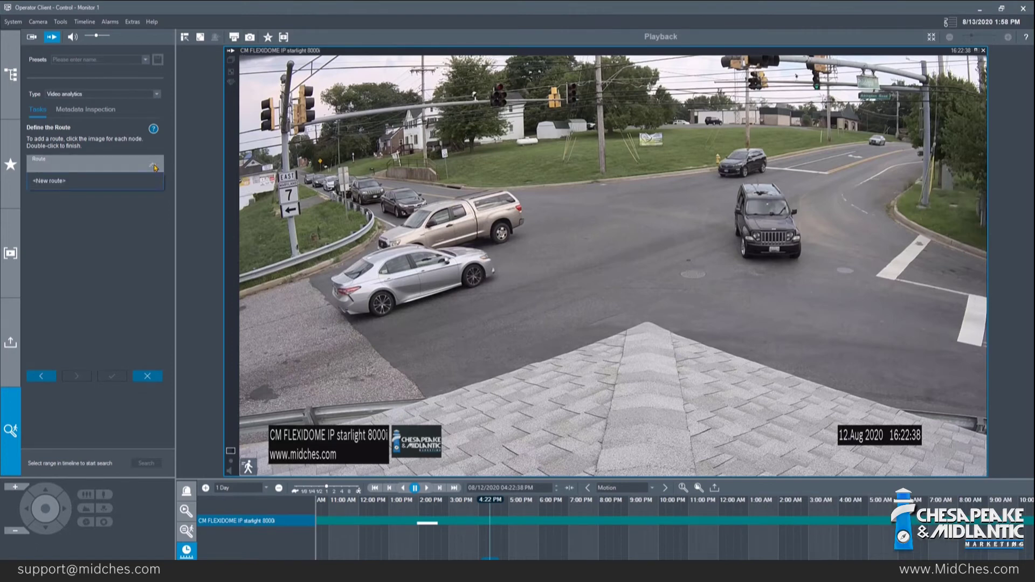
pyautogui.click(134, 188)
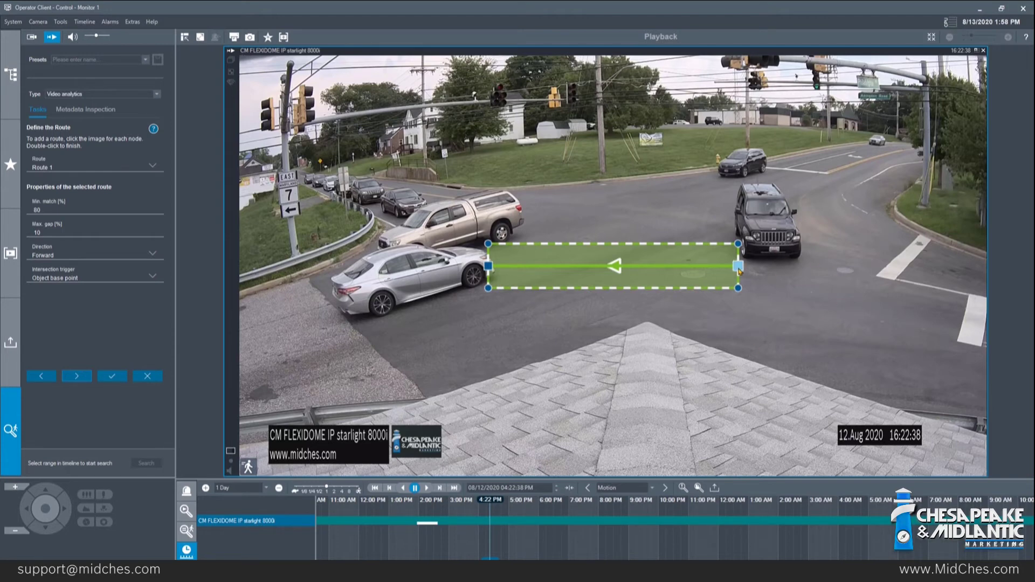
# Step: Reposition the route's ends and add bend nodes so it runs from the far-right road through the intersection towards the near-right corner
pyautogui.moveTo(738, 265); pyautogui.dragTo(807, 195)
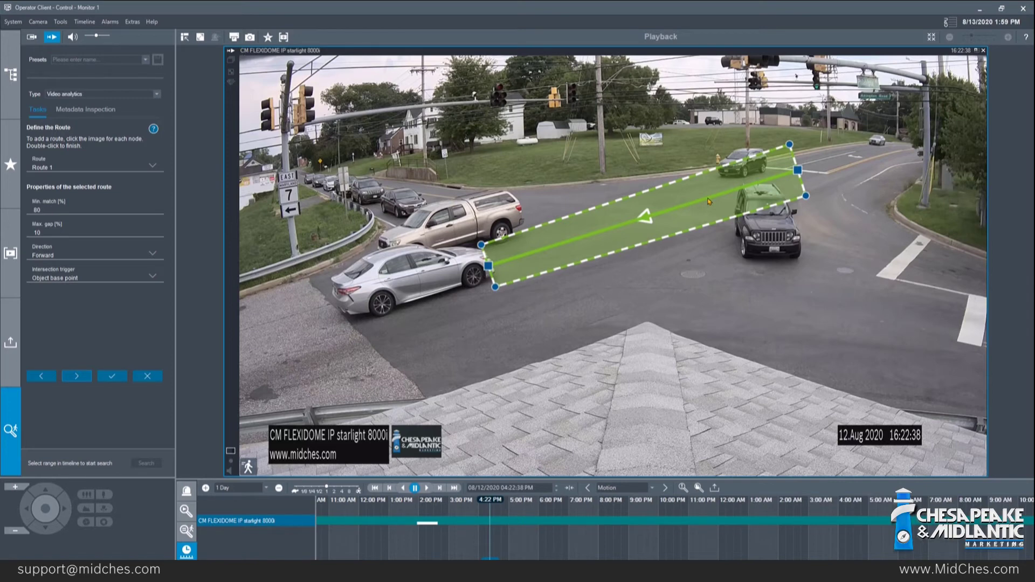
pyautogui.moveTo(709, 201); pyautogui.dragTo(762, 231)
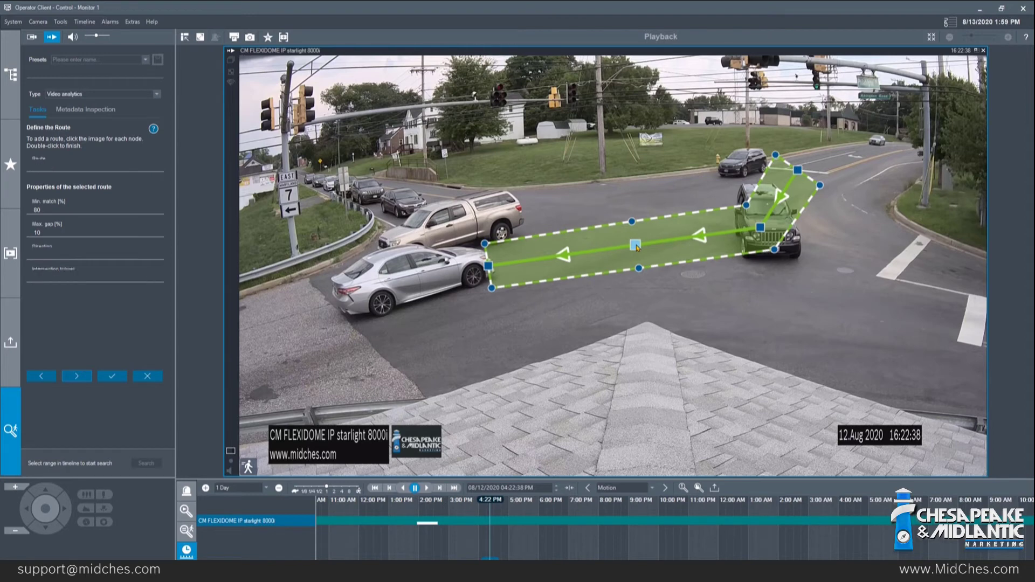
pyautogui.moveTo(637, 247); pyautogui.dragTo(795, 299)
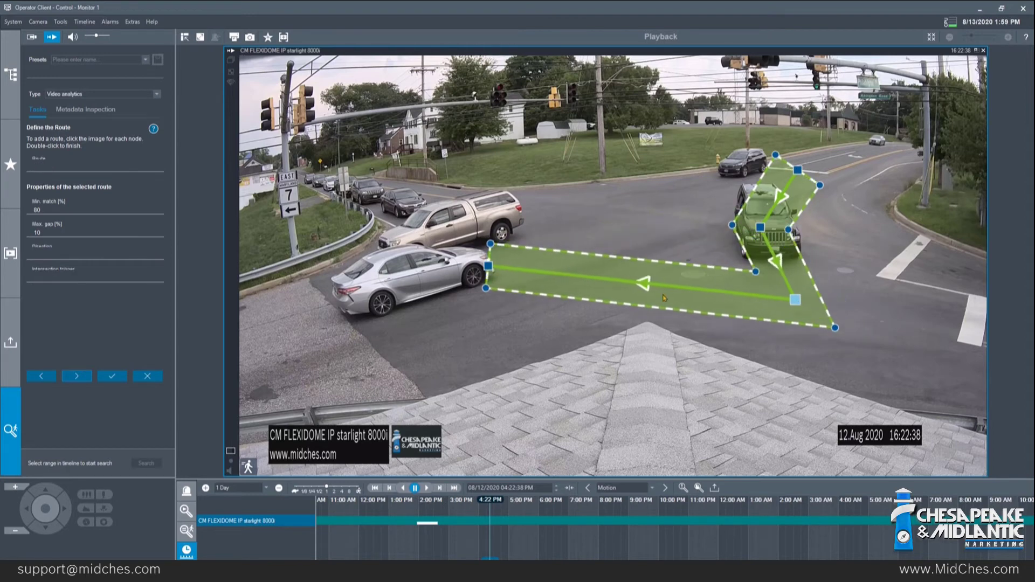
pyautogui.moveTo(488, 266); pyautogui.dragTo(715, 345)
# Step: Widen the route's corridor to cover the turning lanes, adjust its upper bend, and finish the Following route task without an object class filter
pyautogui.moveTo(774, 374); pyautogui.dragTo(970, 329)
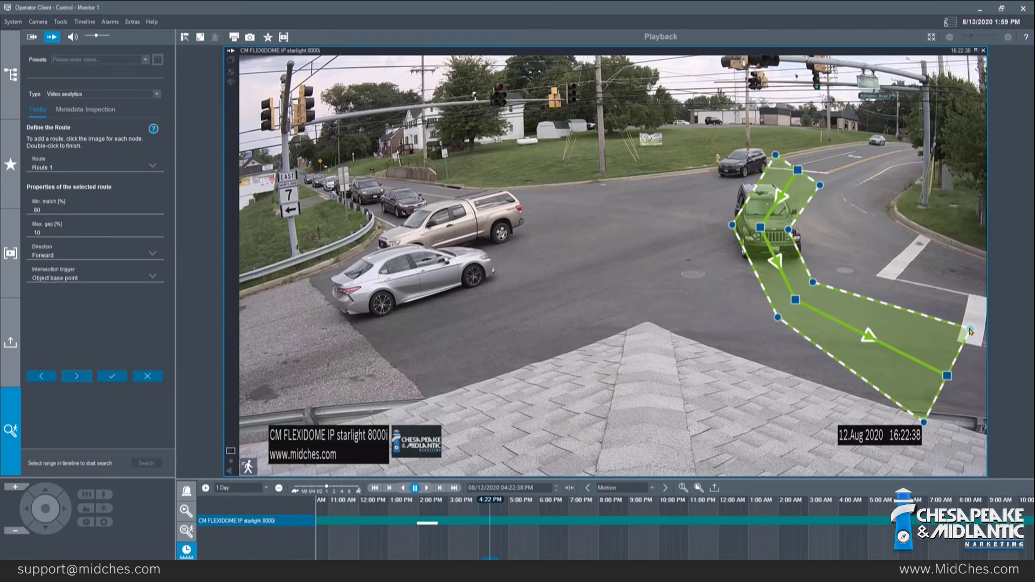
pyautogui.moveTo(814, 284); pyautogui.dragTo(838, 267)
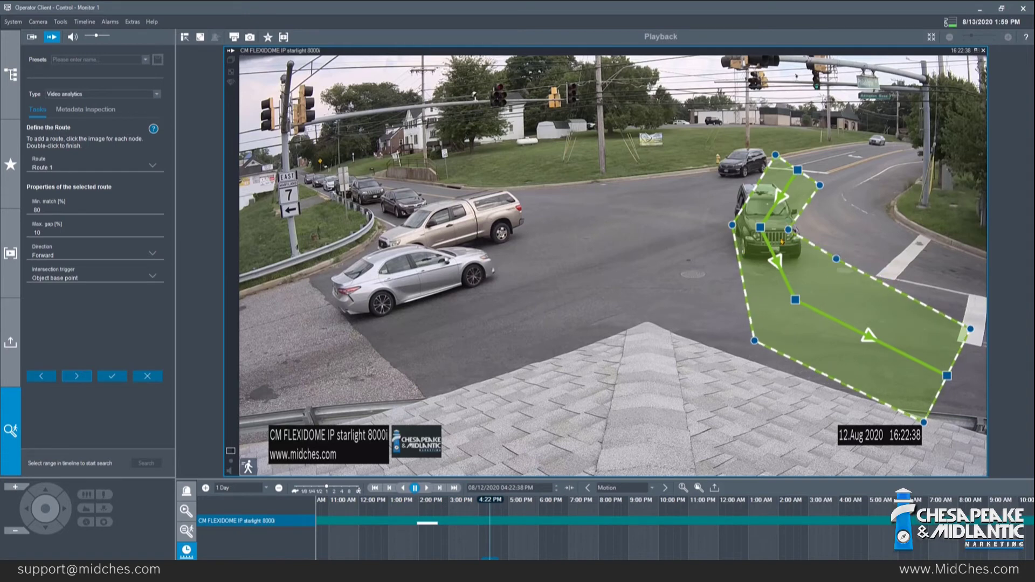
pyautogui.moveTo(789, 230); pyautogui.dragTo(832, 192)
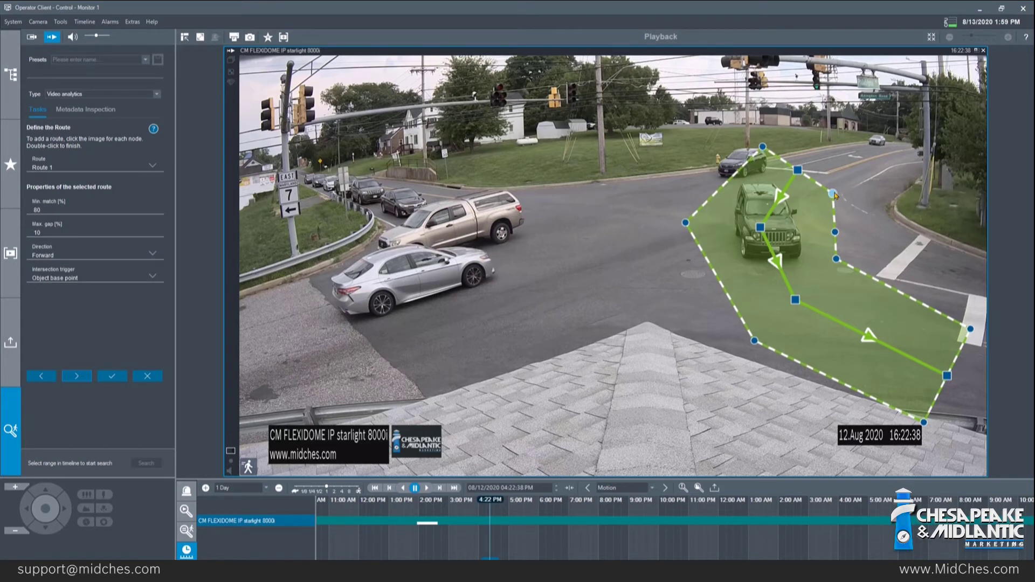
pyautogui.moveTo(762, 229); pyautogui.dragTo(784, 233)
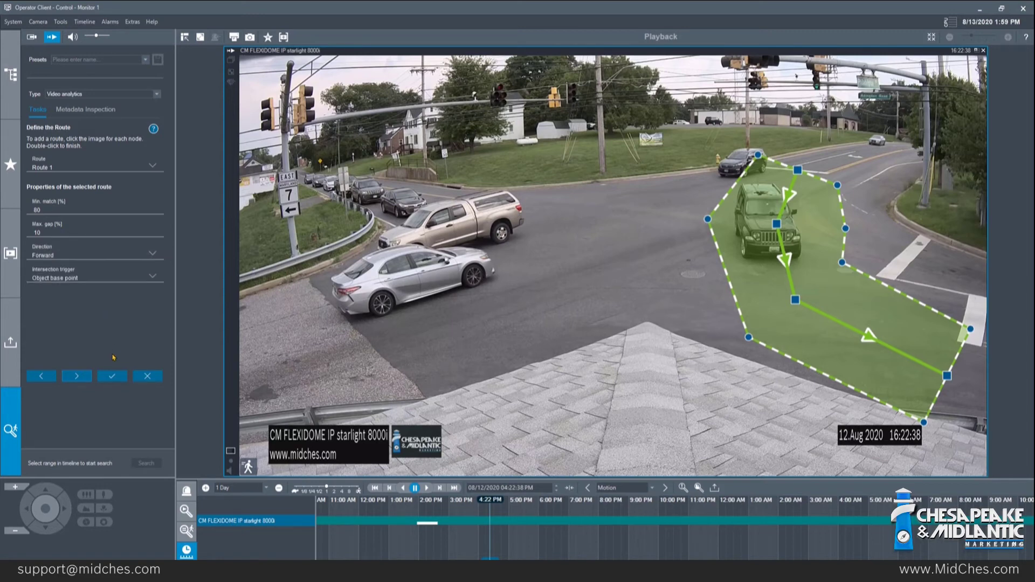
pyautogui.click(81, 377)
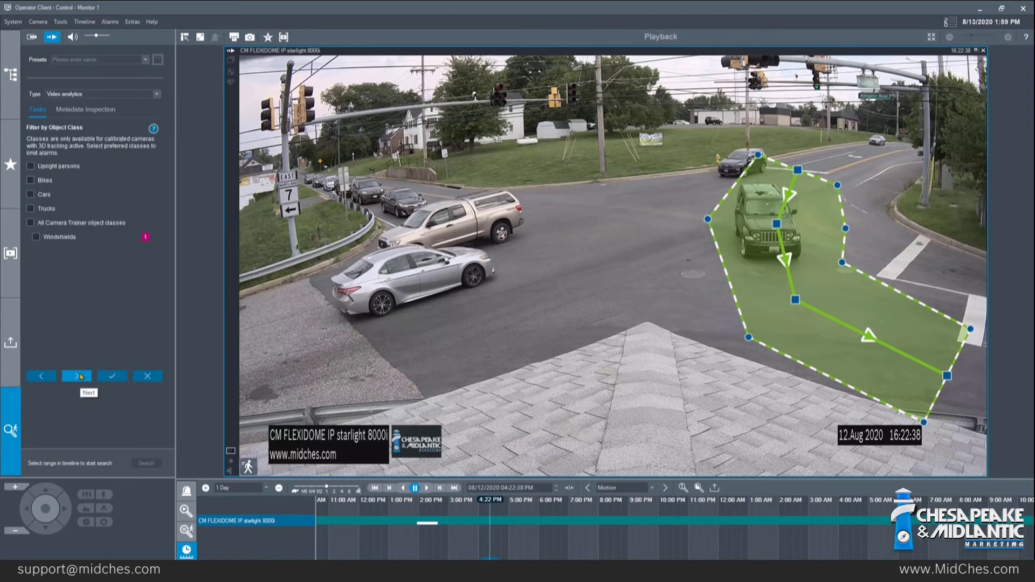
pyautogui.click(121, 380)
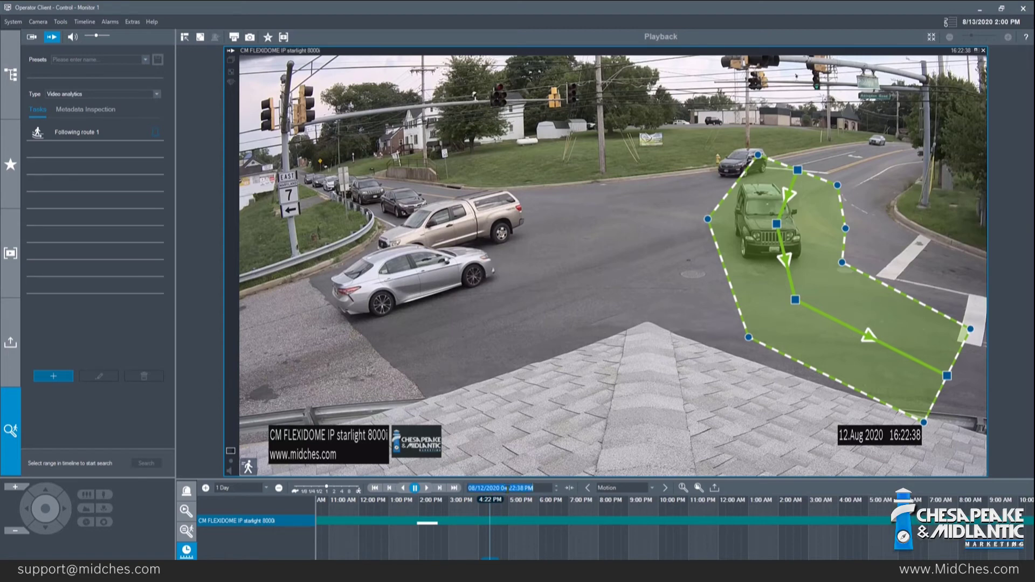
# Step: Jump the playback position to 08/12/2020 11:30:00 am
pyautogui.doubleClick(505, 489)
pyautogui.press('BackSpace')
pyautogui.write('0')
pyautogui.write('8/12/')
pyautogui.write('202')
pyautogui.write('0 11:')
pyautogui.write('30:')
pyautogui.write('00 ')
pyautogui.write('pm')
pyautogui.press('BackSpace')
pyautogui.press('BackSpace')
pyautogui.write('am')
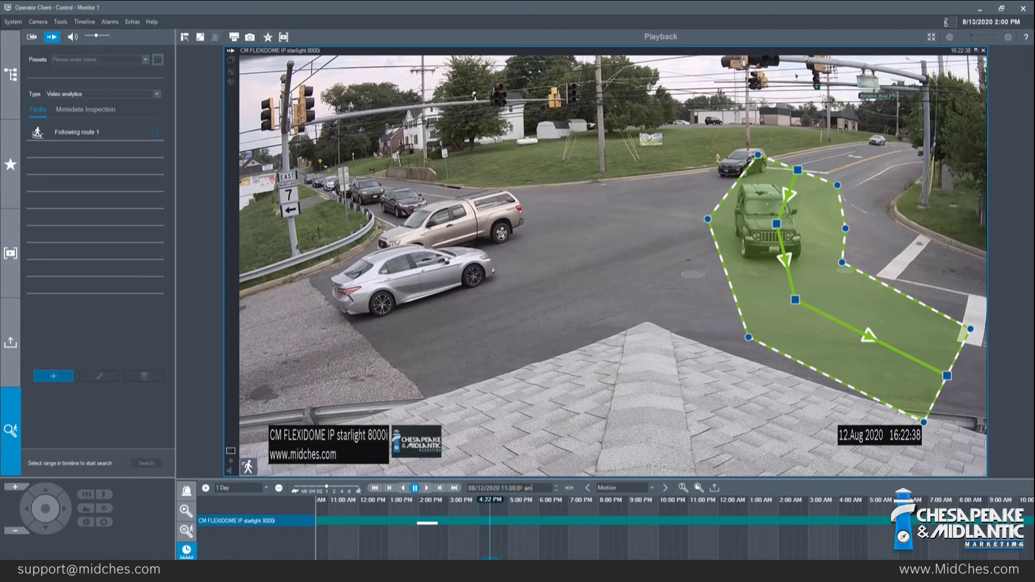
pyautogui.click(570, 489)
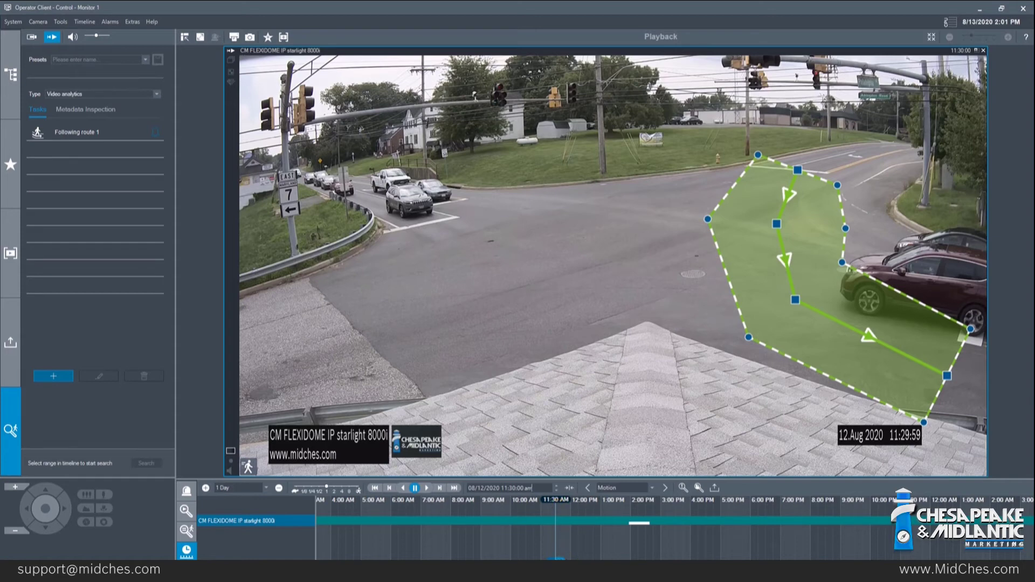
# Step: Search the recording from 11:30 AM to 12:31 PM for objects following the route and play the 11:44:24 AM hit
pyautogui.moveTo(556, 539); pyautogui.dragTo(586, 539)
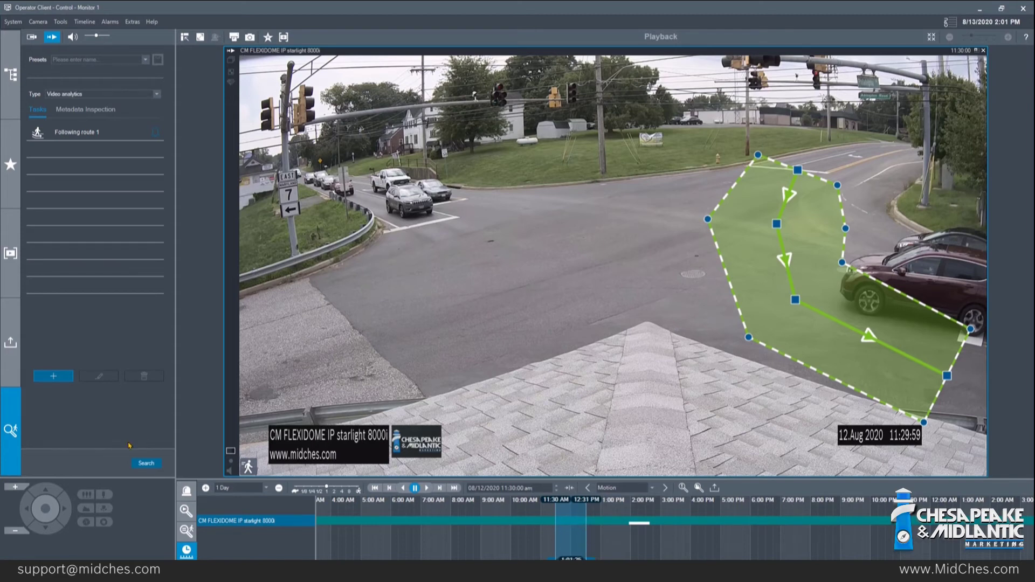
pyautogui.click(146, 464)
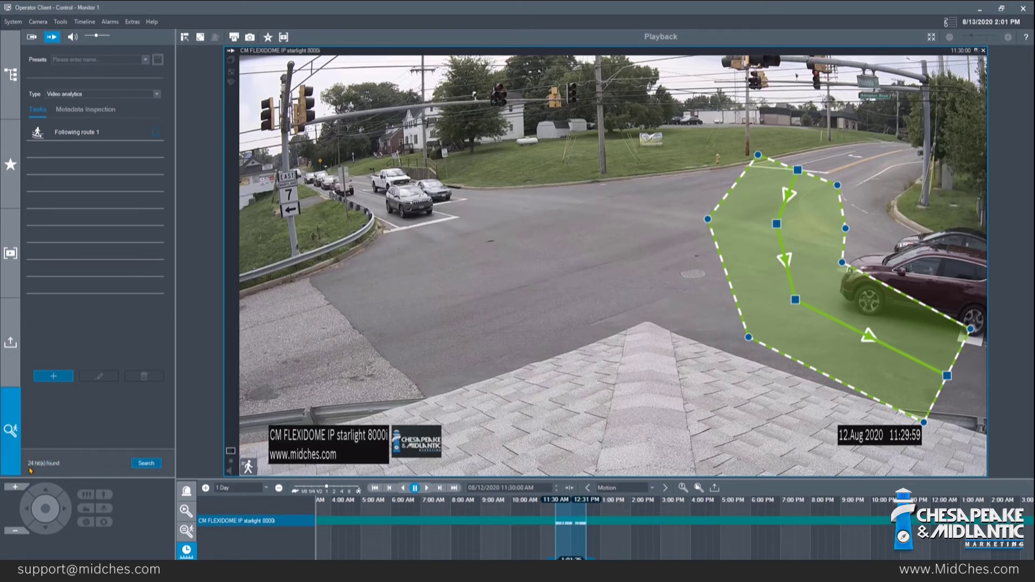
pyautogui.click(187, 530)
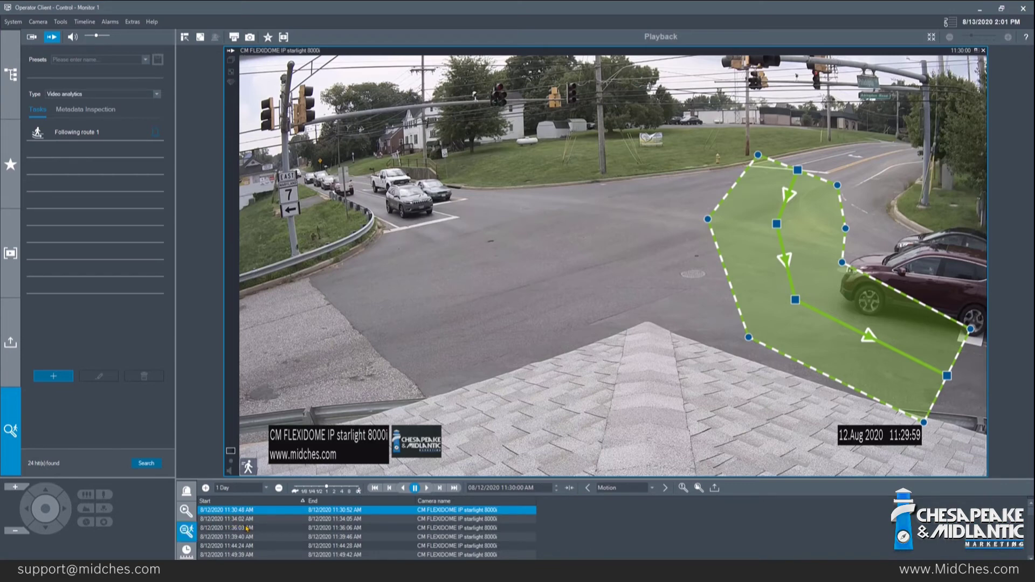
pyautogui.click(249, 545)
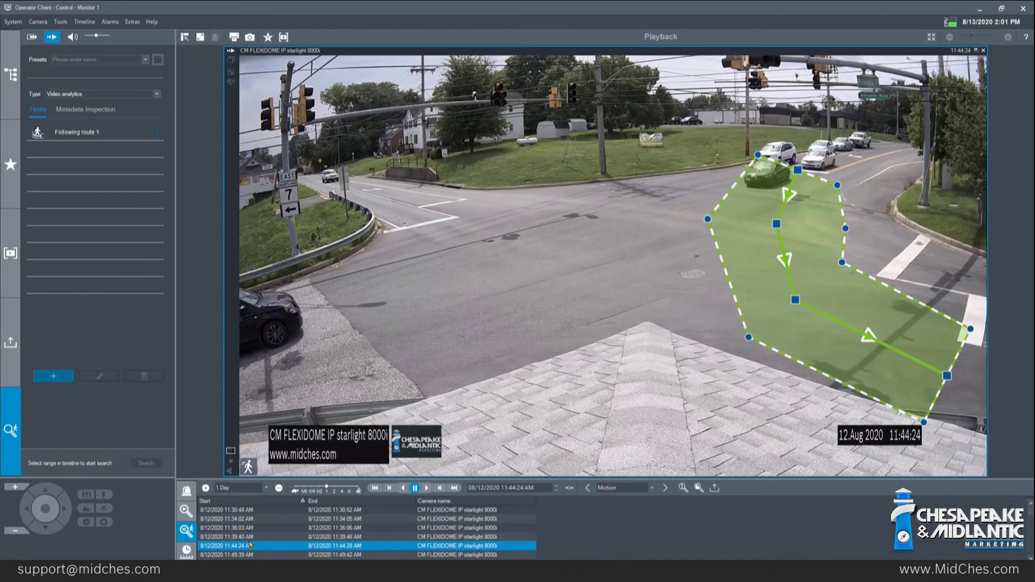
pyautogui.click(429, 488)
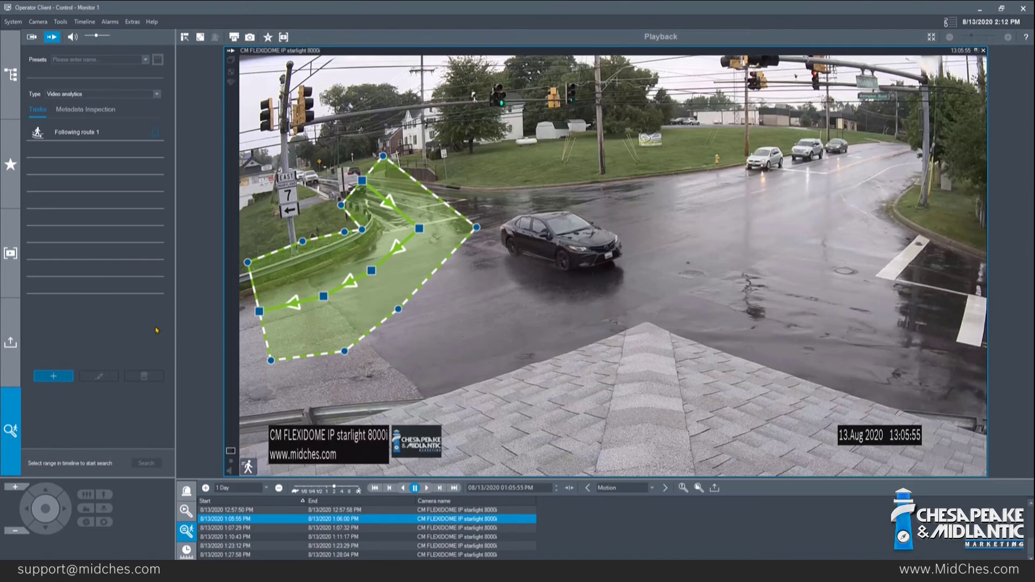
# Step: Edit the Following route 1 task to filter by the Cars object class and save it
pyautogui.click(98, 135)
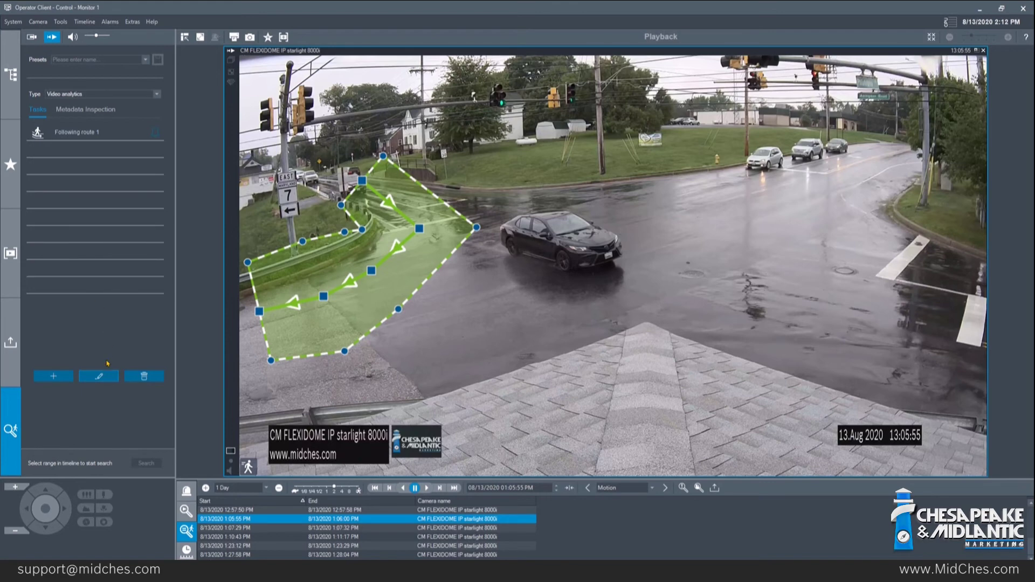
pyautogui.click(110, 381)
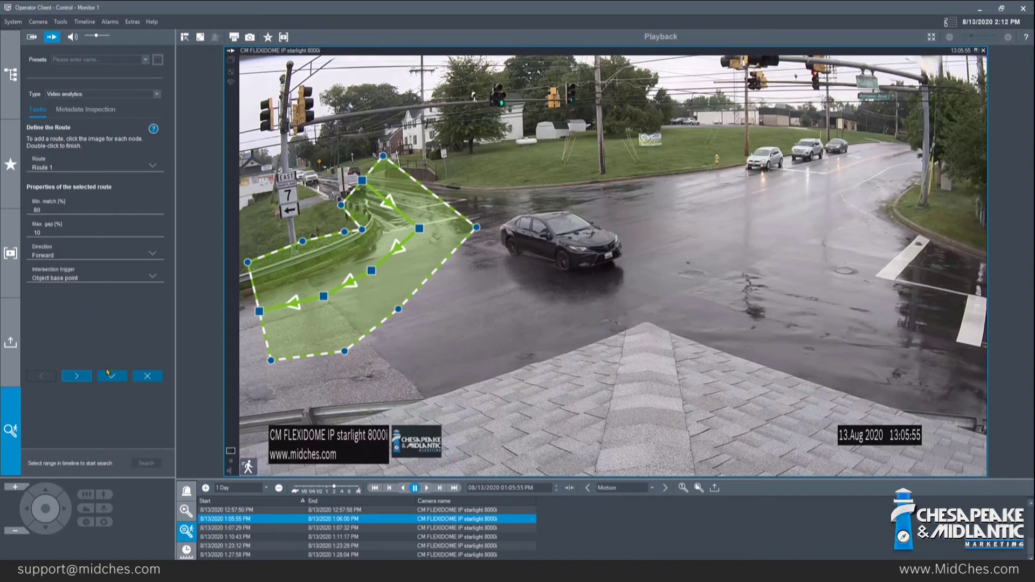
pyautogui.click(88, 378)
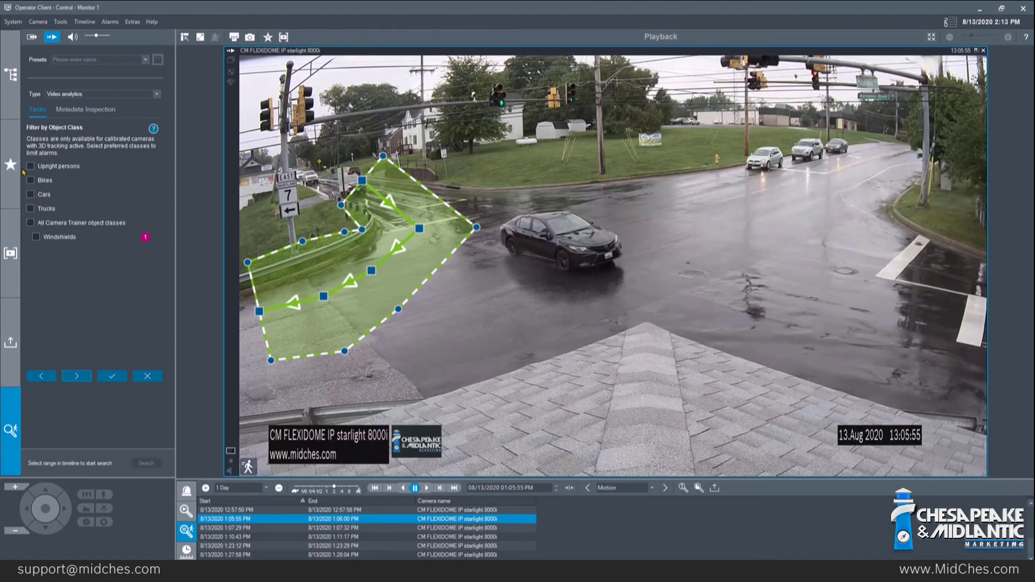
pyautogui.click(31, 196)
pyautogui.click(112, 376)
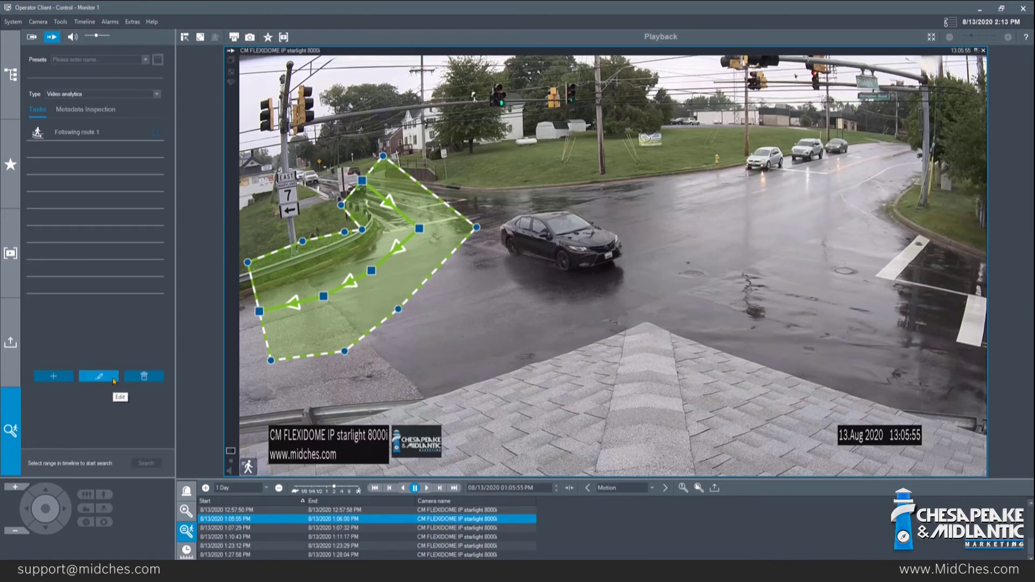
# Step: Search the 08/13/2020 recording from 12:02 PM to 1:05 PM for cars following the route and play the 12:07:00 PM hit
pyautogui.click(189, 553)
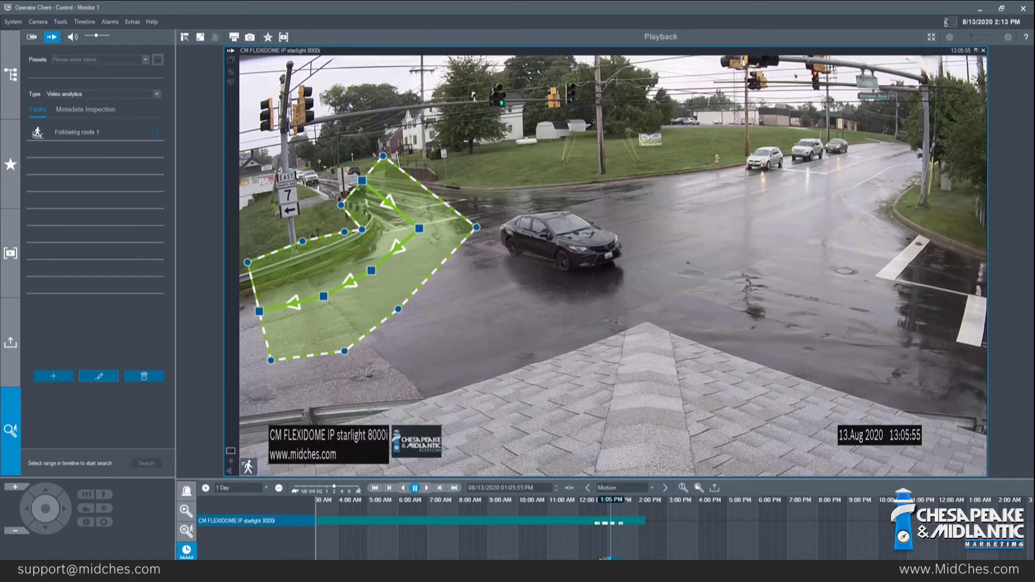
pyautogui.moveTo(610, 539); pyautogui.dragTo(580, 539)
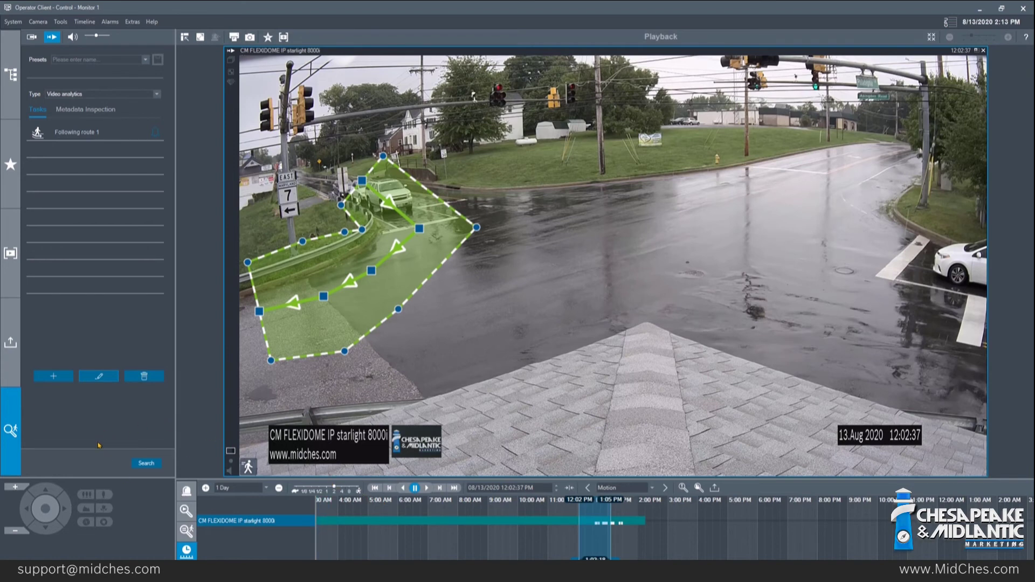
pyautogui.click(151, 465)
pyautogui.click(194, 549)
pyautogui.click(191, 533)
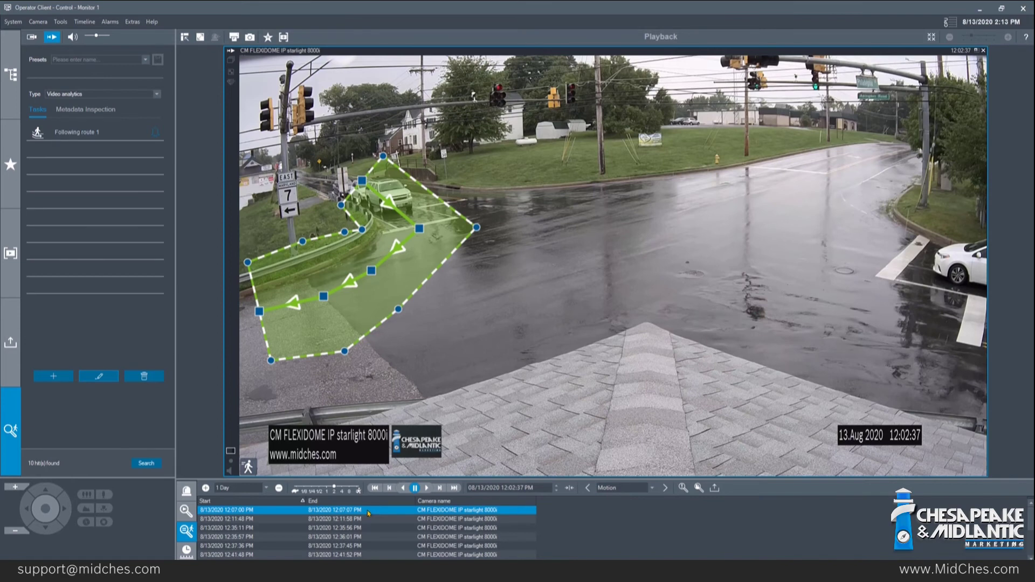
pyautogui.click(369, 514)
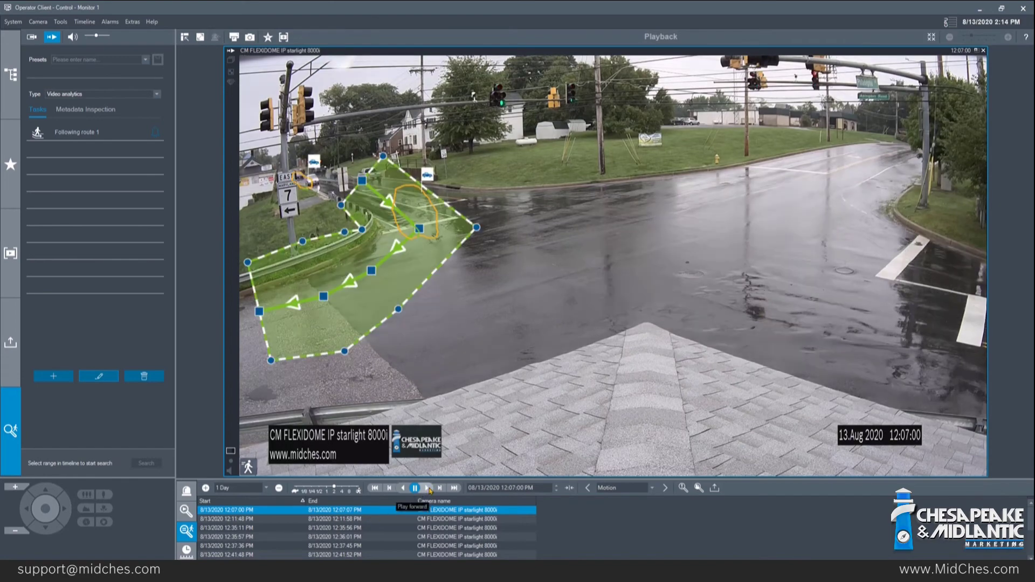
pyautogui.click(428, 489)
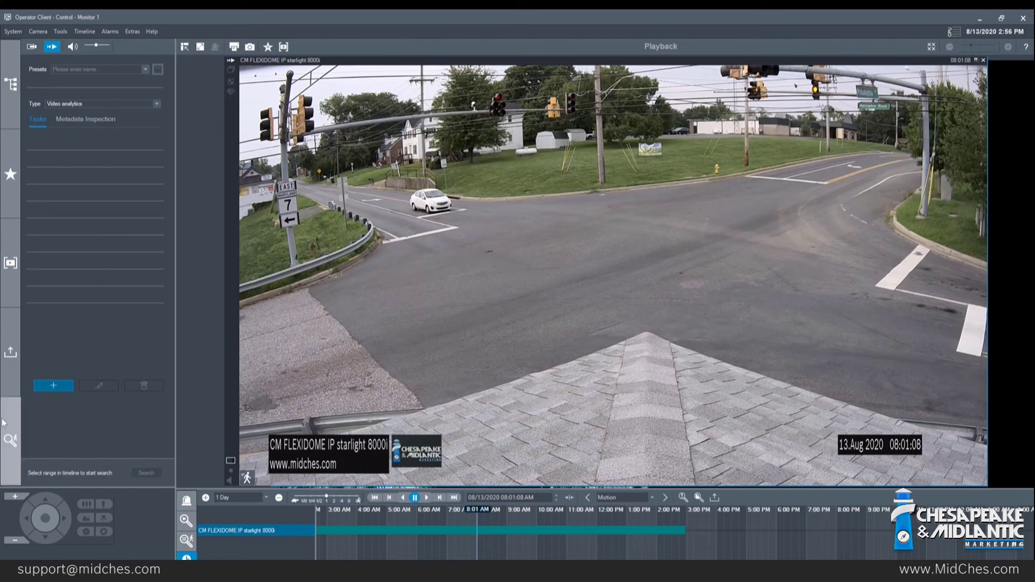
# Step: Create a Crossing line task with a new line running from the guardrail's end diagonally across the turning lane into the intersection
pyautogui.click(13, 431)
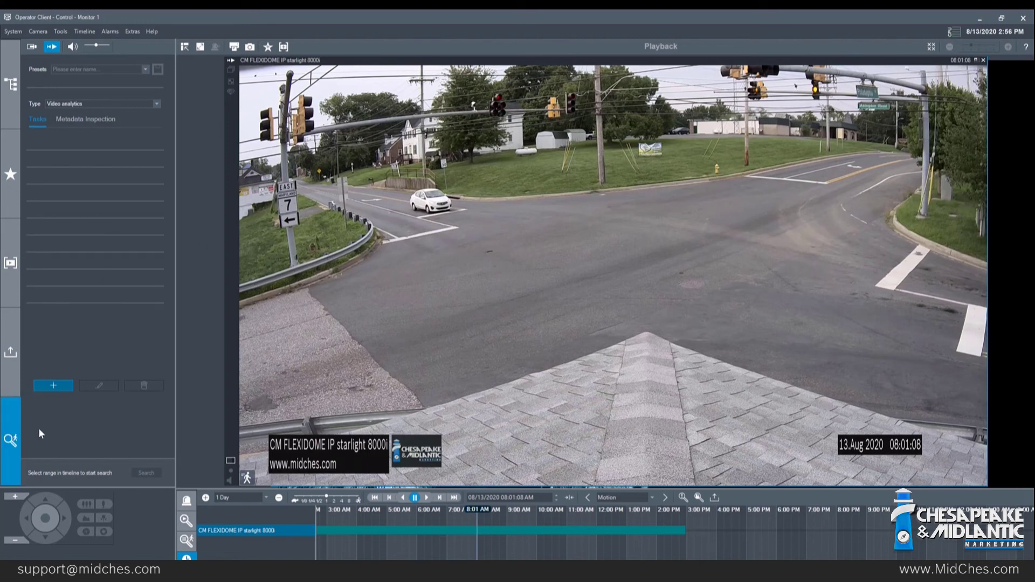
pyautogui.click(51, 387)
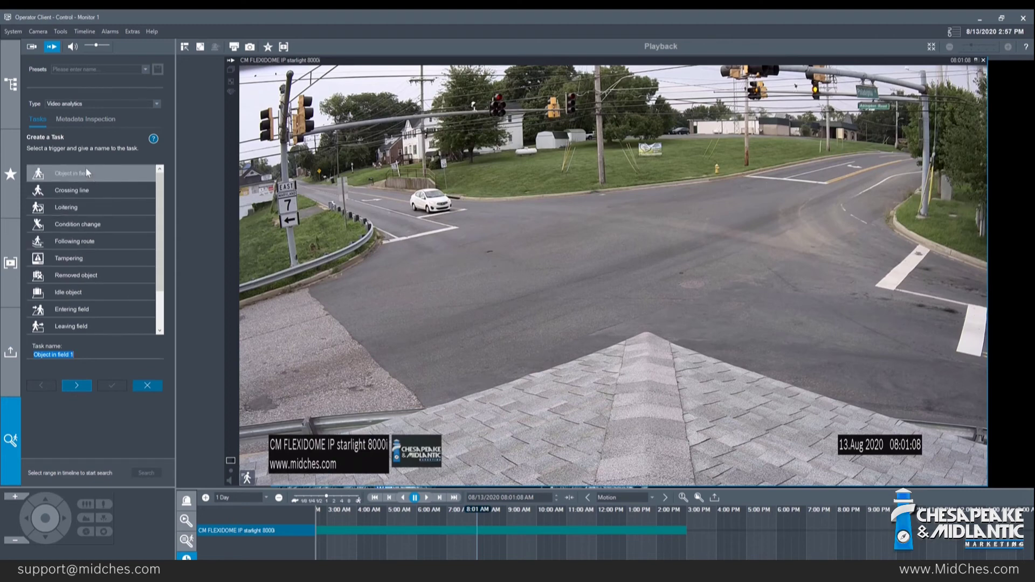
pyautogui.click(88, 188)
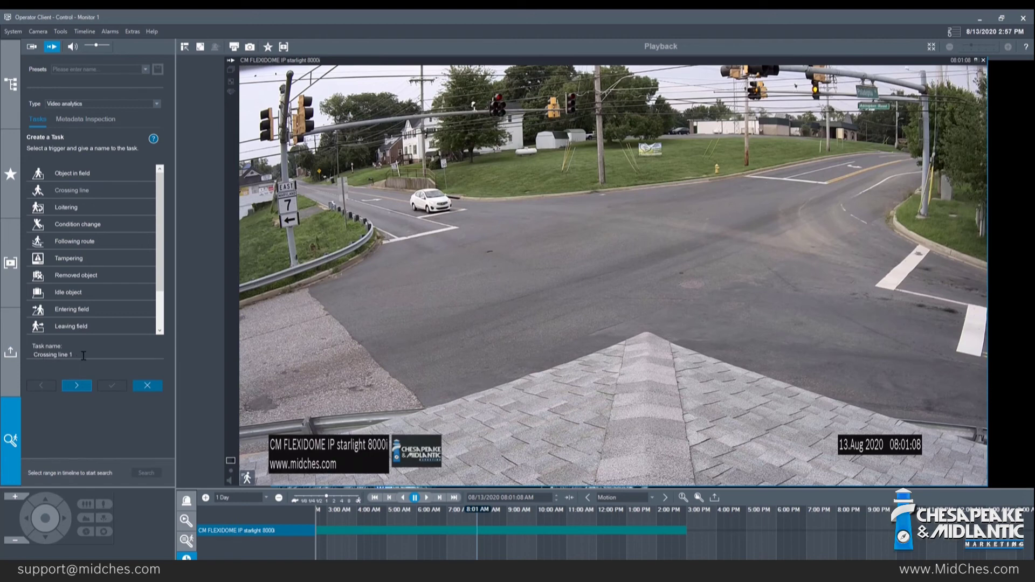
pyautogui.click(81, 387)
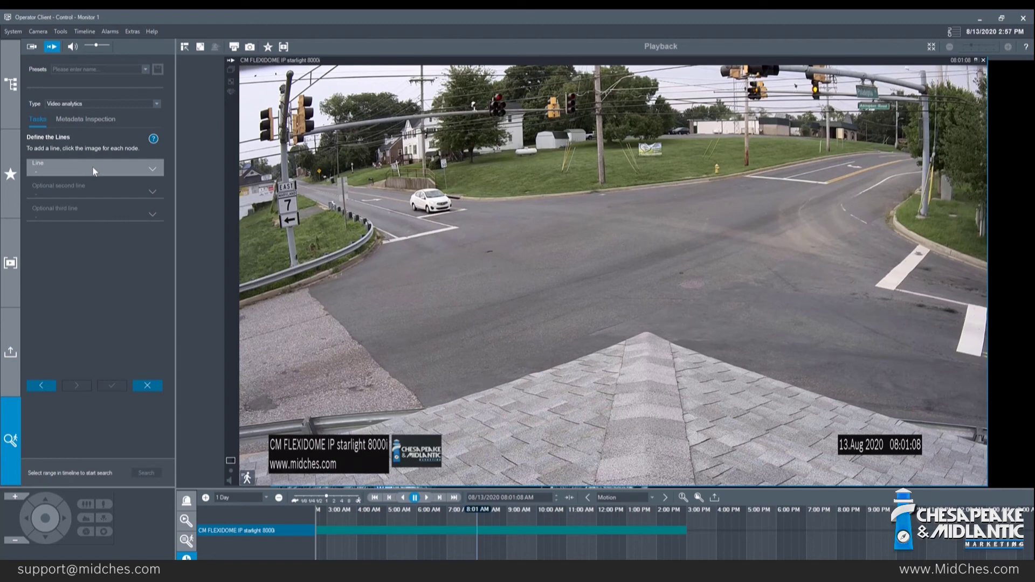
pyautogui.click(145, 166)
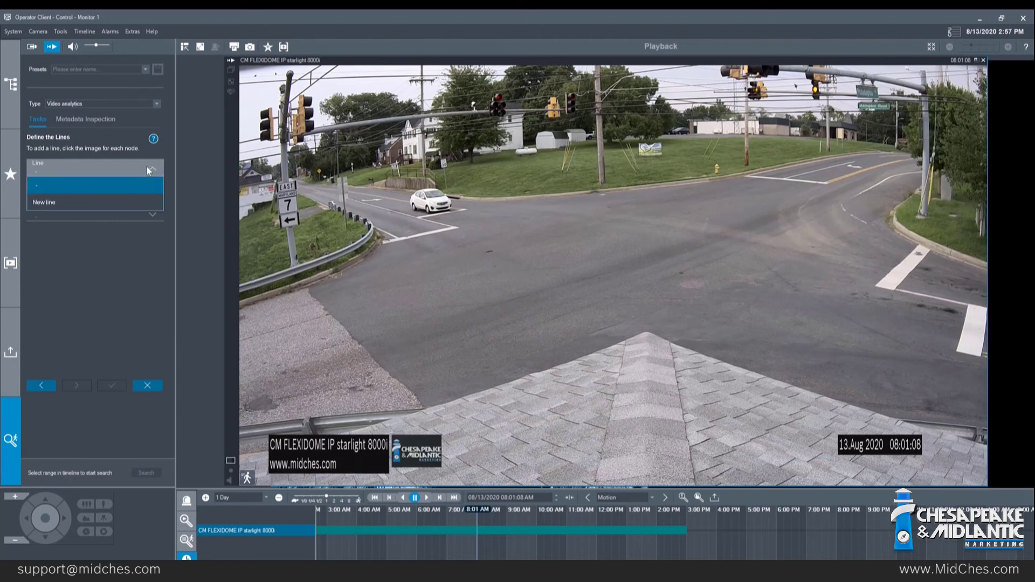
pyautogui.click(130, 205)
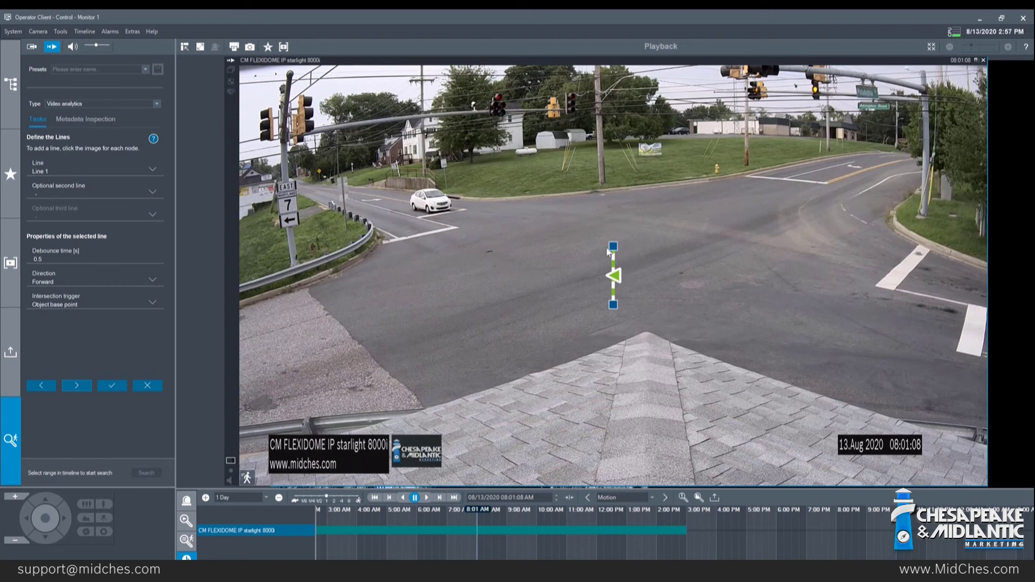
pyautogui.moveTo(613, 246); pyautogui.dragTo(381, 237)
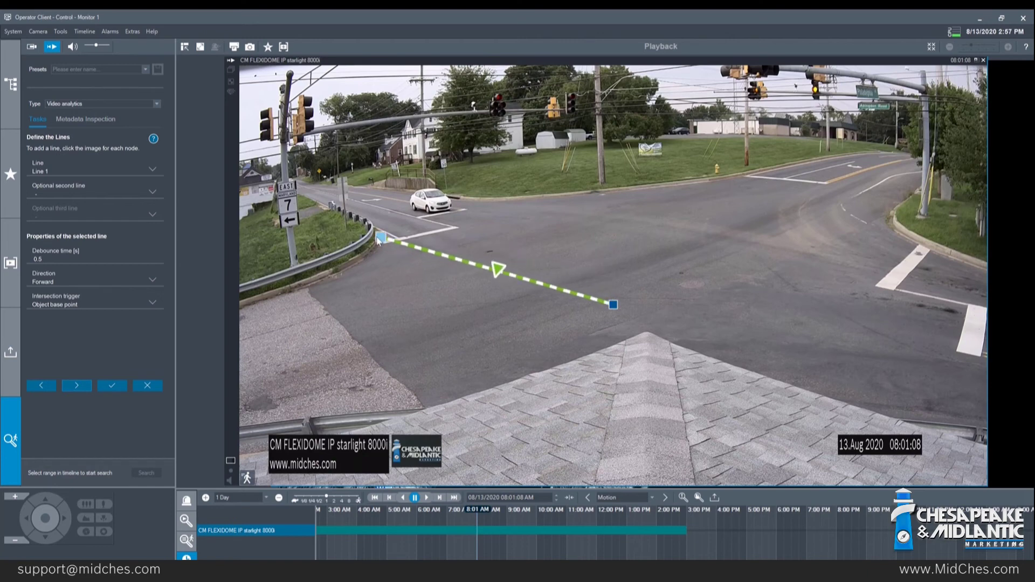
pyautogui.moveTo(619, 309); pyautogui.dragTo(472, 328)
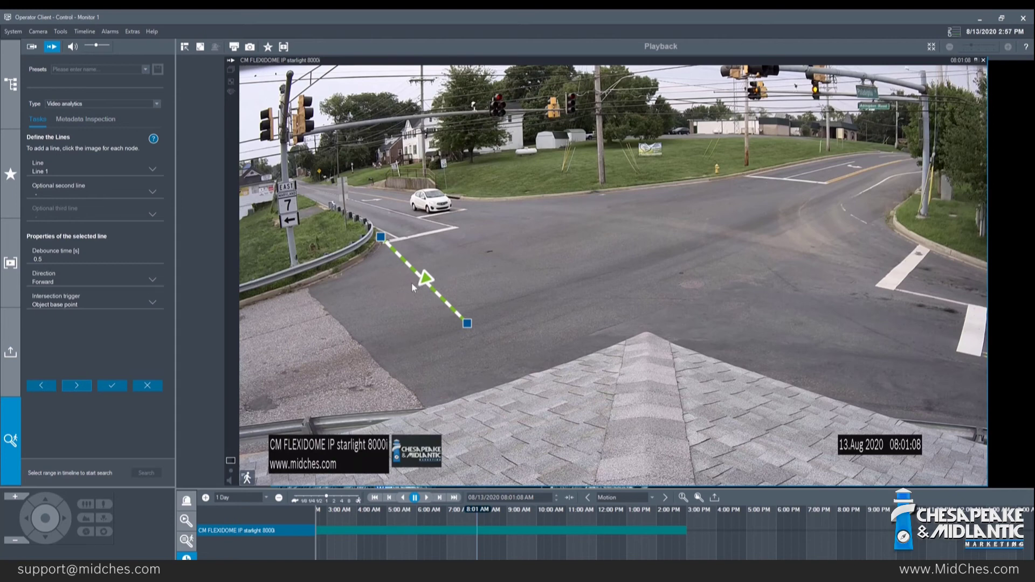
# Step: Leave the object size unfiltered and limit the crossing line task to object speeds from 40 to 56 km/h
pyautogui.click(76, 386)
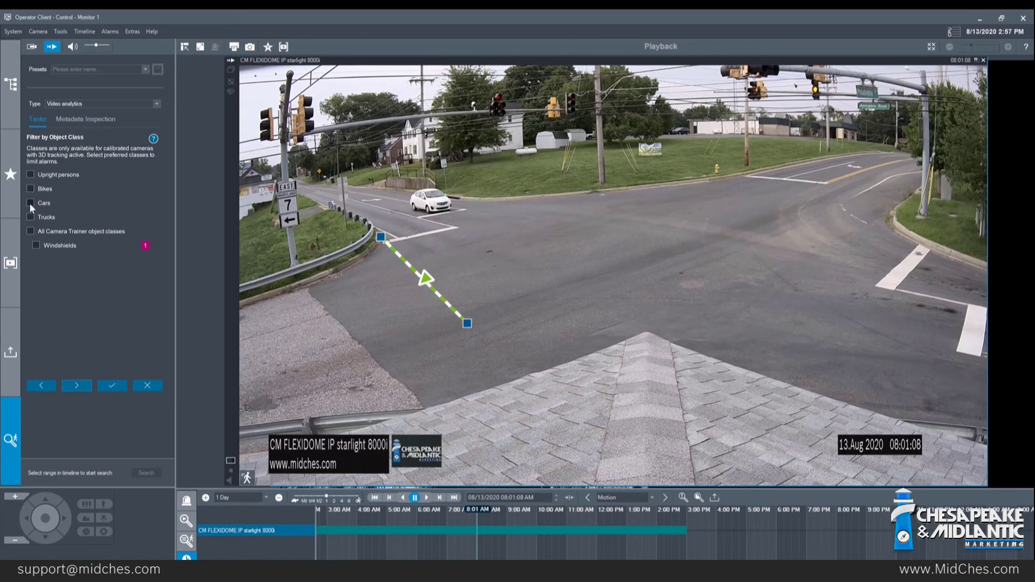
pyautogui.click(80, 387)
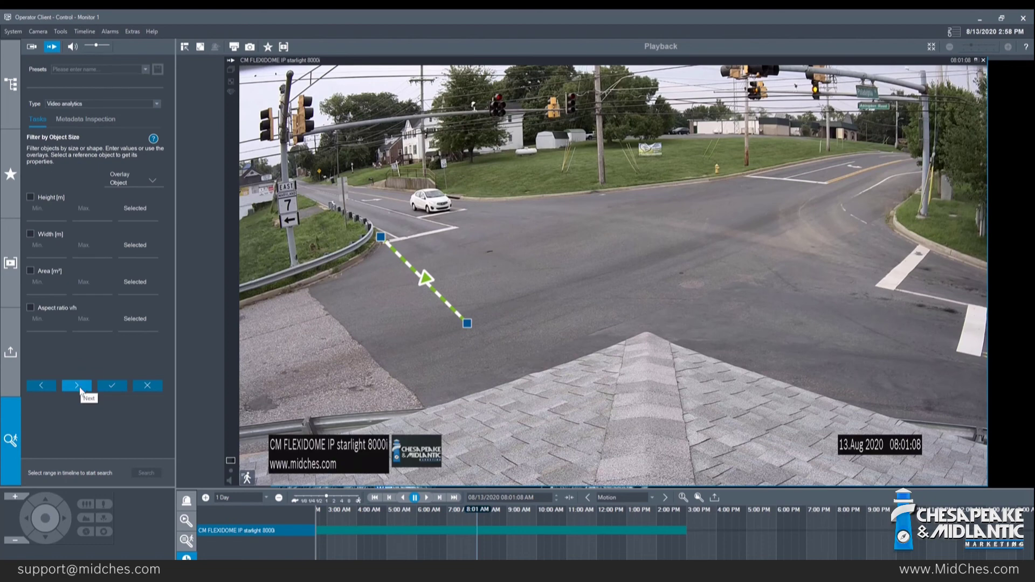
pyautogui.click(81, 389)
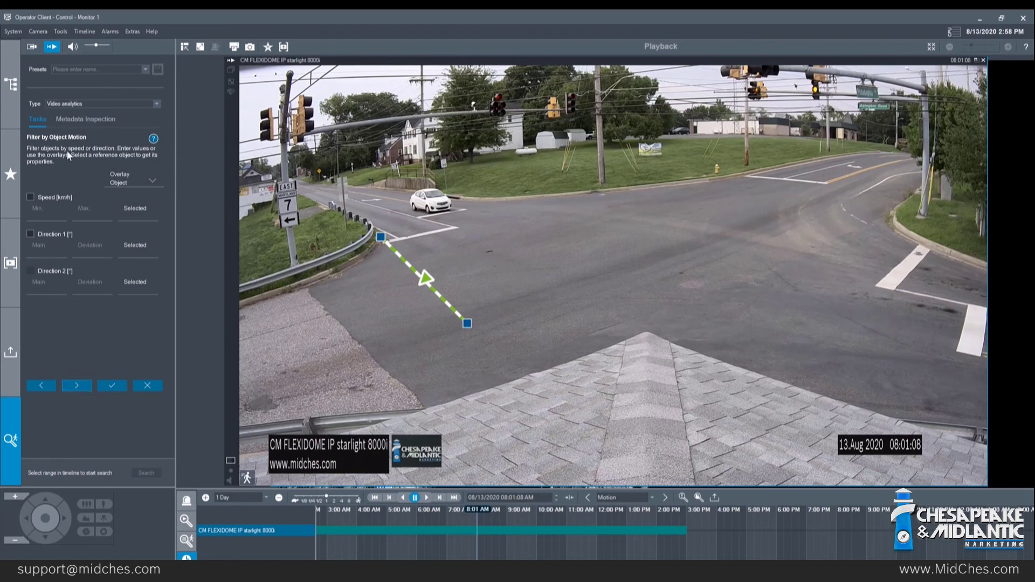
pyautogui.click(31, 198)
pyautogui.write('40')
pyautogui.click(90, 218)
pyautogui.write('56')
pyautogui.click(78, 385)
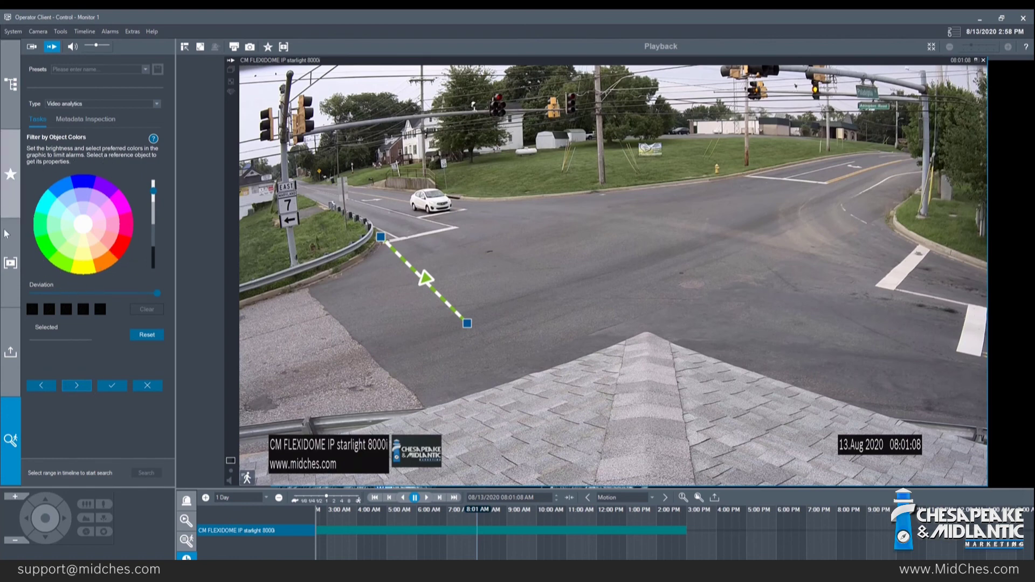
# Step: Assign white to the first three color slots of the object color filter
pyautogui.moveTo(86, 286)
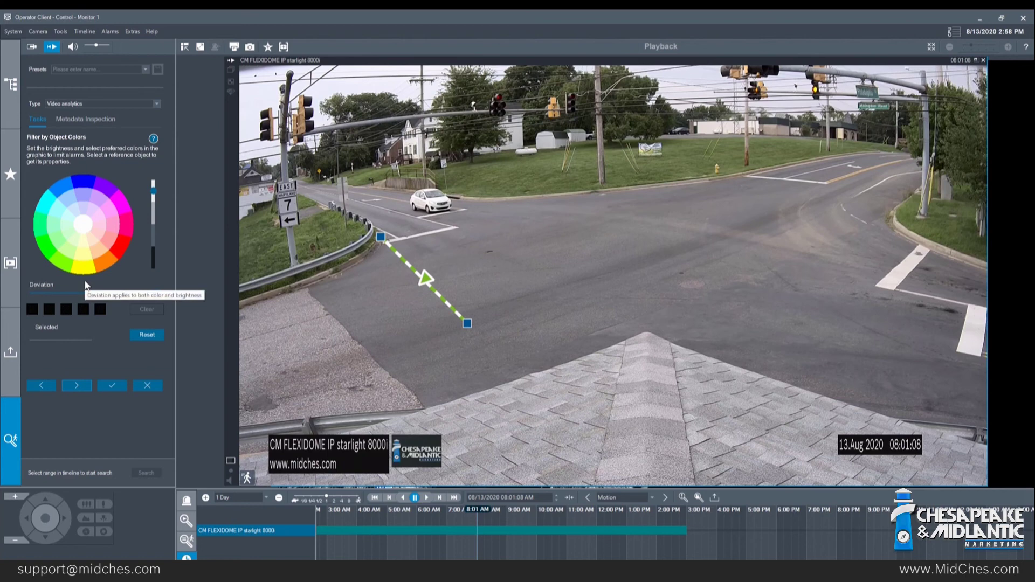
pyautogui.click(81, 229)
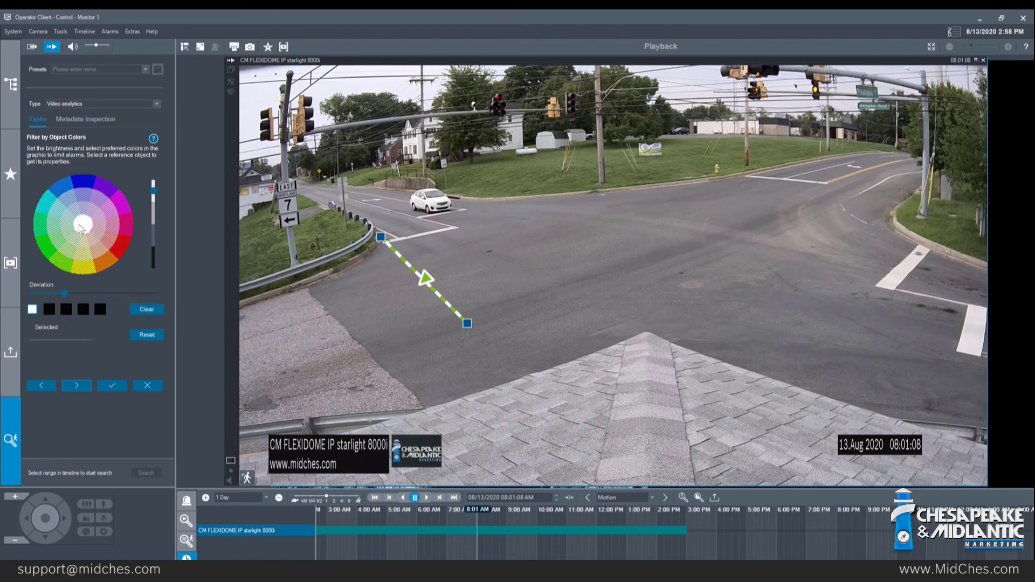
pyautogui.click(50, 307)
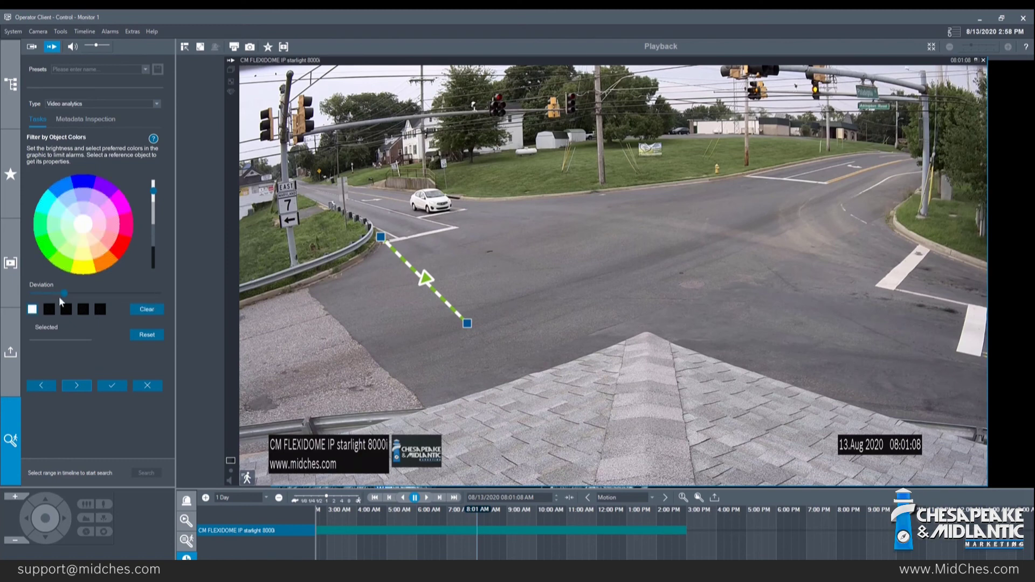
pyautogui.click(84, 226)
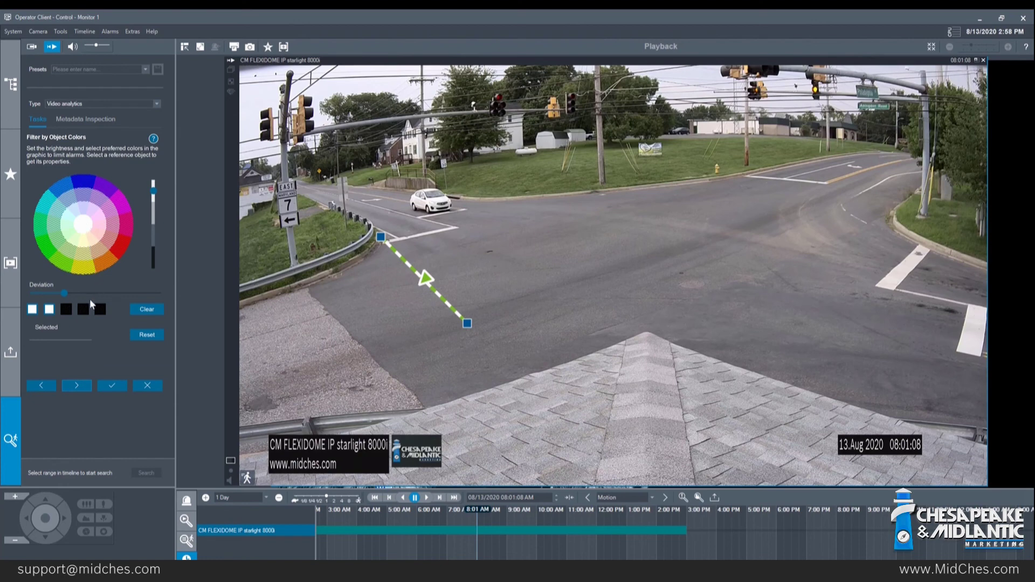
pyautogui.click(49, 308)
pyautogui.click(69, 311)
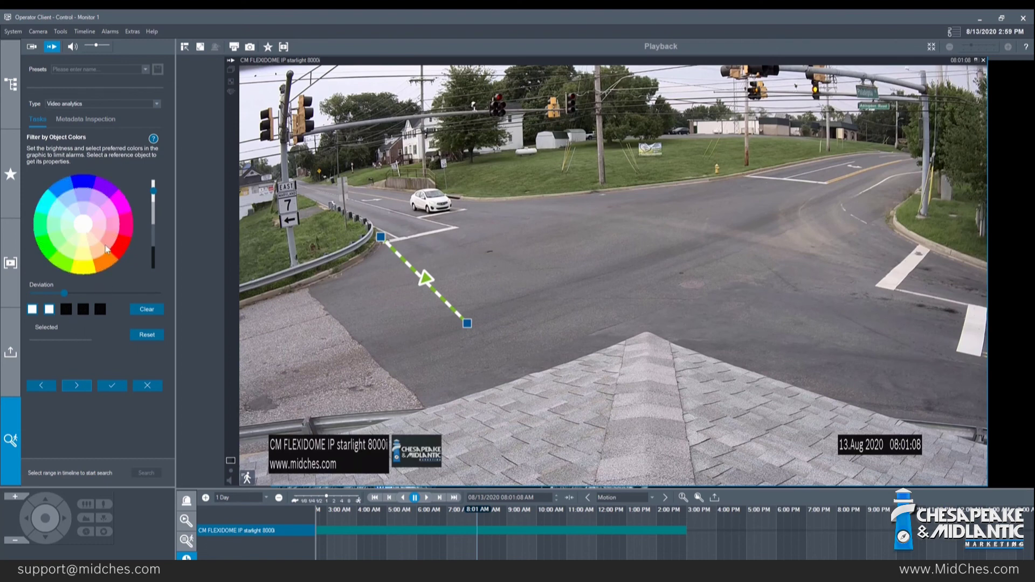
pyautogui.click(85, 231)
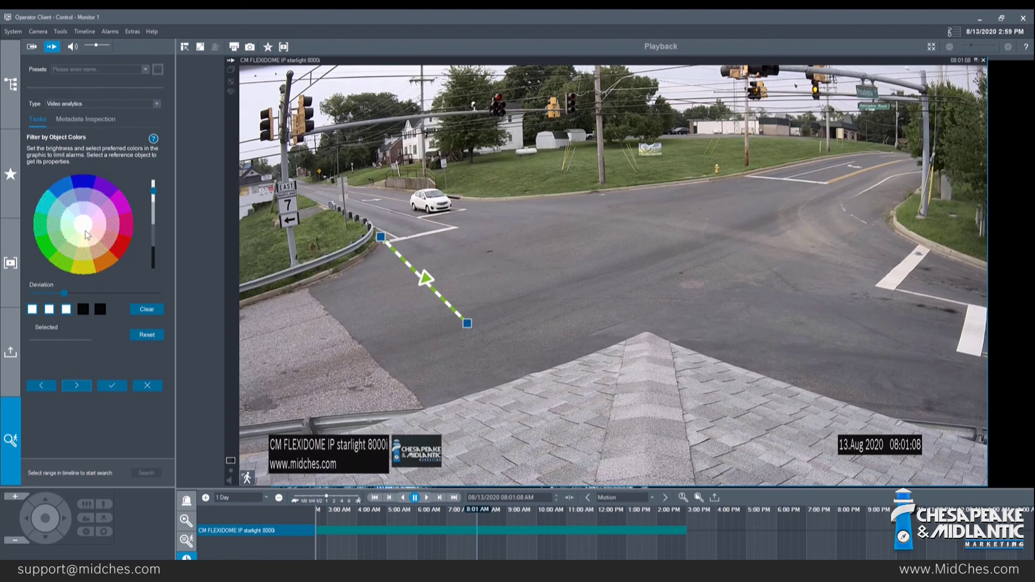
pyautogui.click(83, 309)
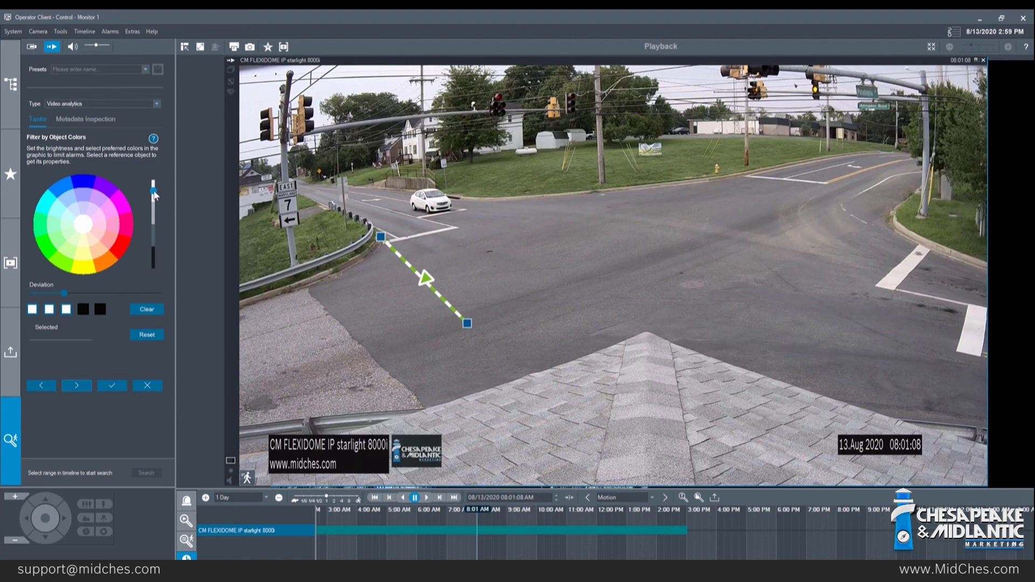
# Step: Lower the color brightness and assign light grey to the fourth and fifth color slots
pyautogui.moveTo(153, 192); pyautogui.dragTo(154, 214)
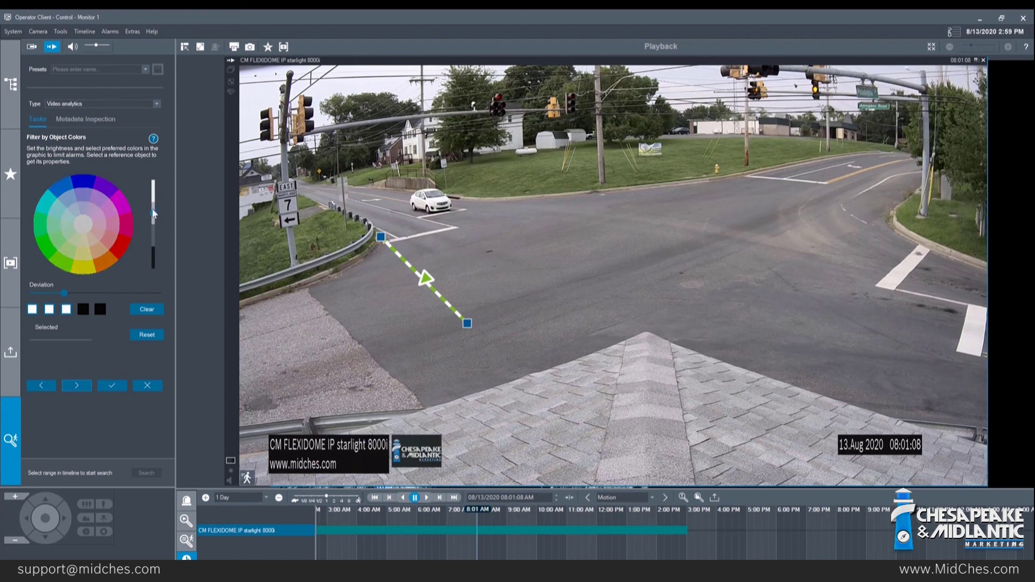
pyautogui.click(84, 226)
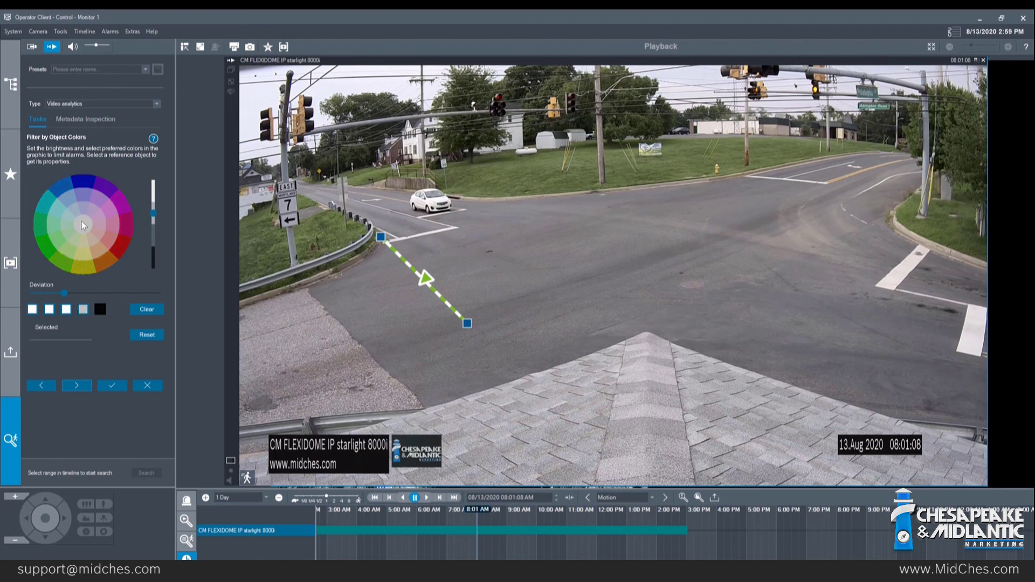
pyautogui.click(101, 310)
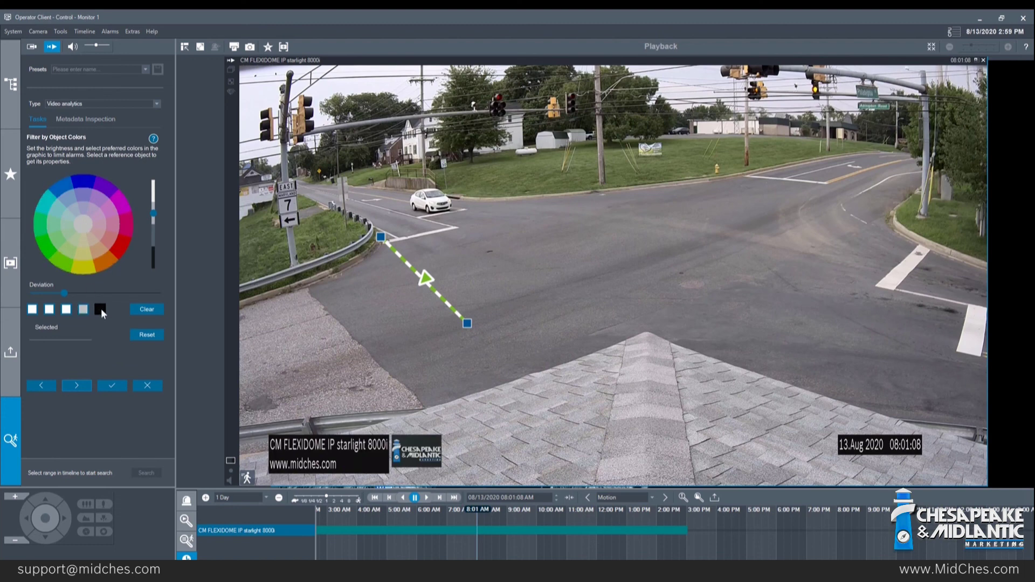
pyautogui.click(85, 227)
# Step: Raise the color brightness again, reassign the fourth color slot to white, and finish the Crossing line task
pyautogui.moveTo(153, 215); pyautogui.dragTo(153, 192)
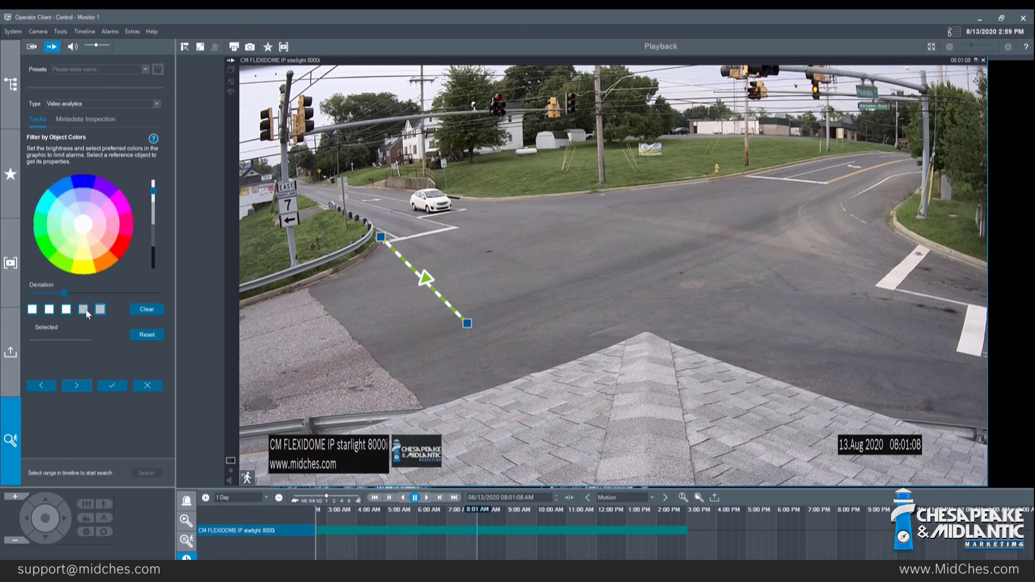
pyautogui.click(84, 310)
pyautogui.click(84, 226)
pyautogui.click(89, 226)
pyautogui.click(113, 385)
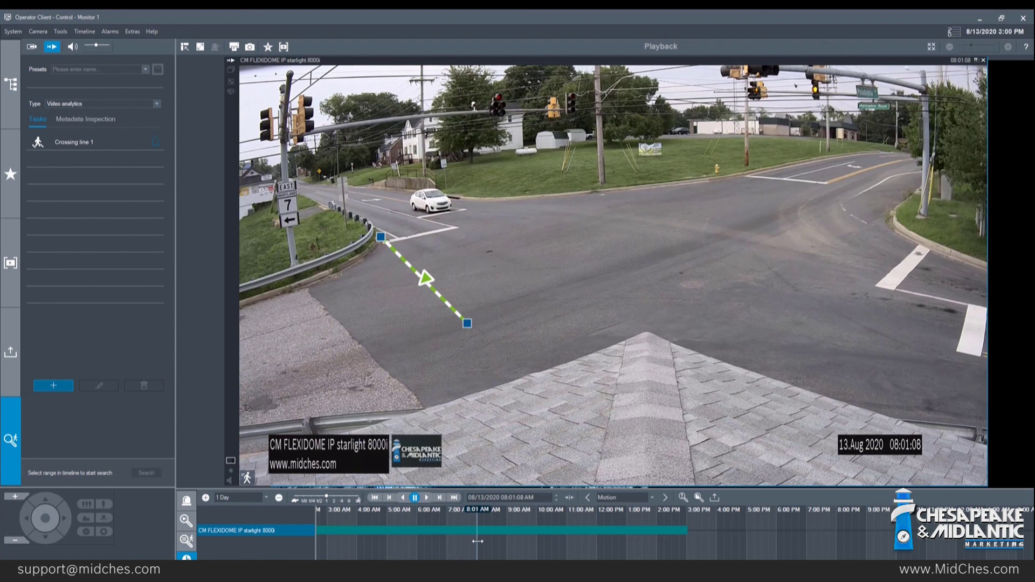
# Step: Search the recording from 1:01 PM to 2:30 PM for objects crossing the line and show the results as a list
pyautogui.moveTo(477, 541); pyautogui.dragTo(672, 539)
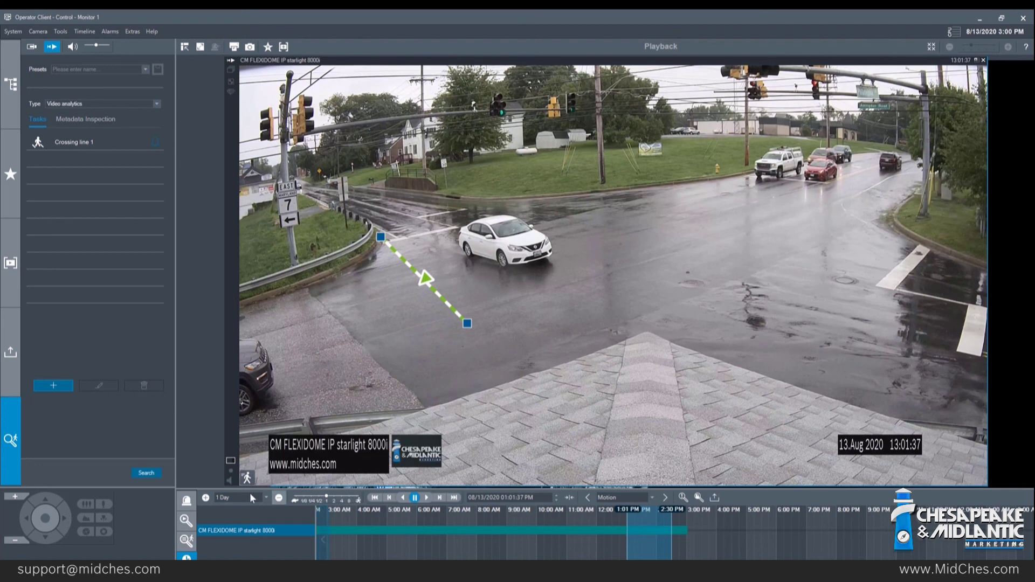
pyautogui.click(149, 474)
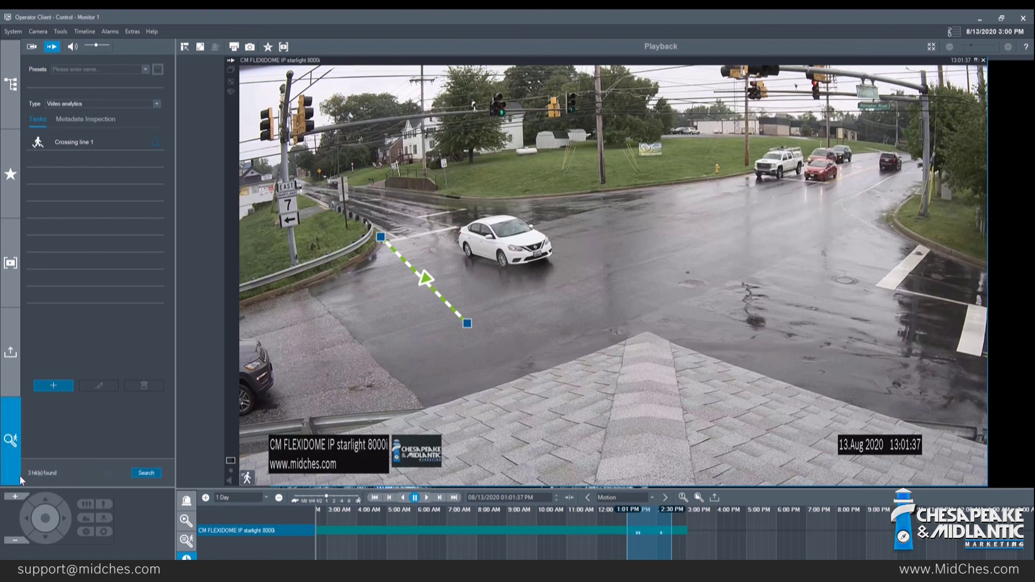
pyautogui.click(189, 541)
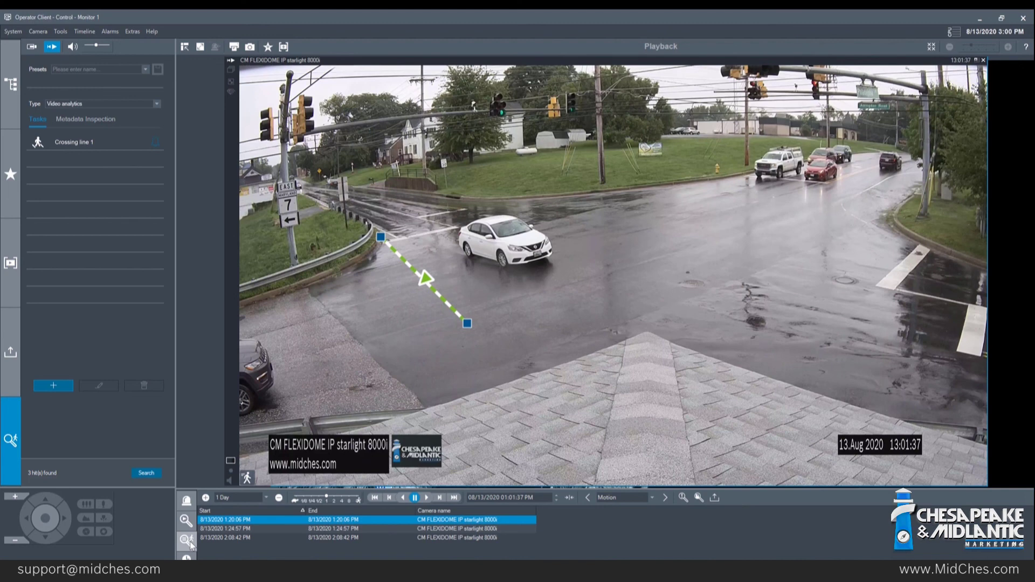
# Step: View the line crossing hits at 1:20:06 PM, 1:24:57 PM and 2:08:42 PM in turn
pyautogui.click(271, 522)
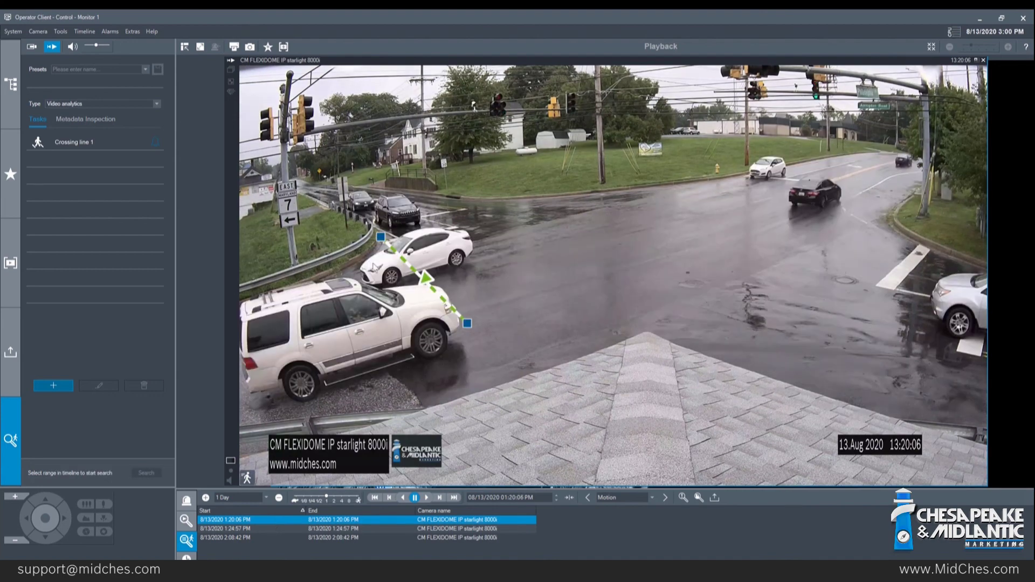
pyautogui.click(337, 529)
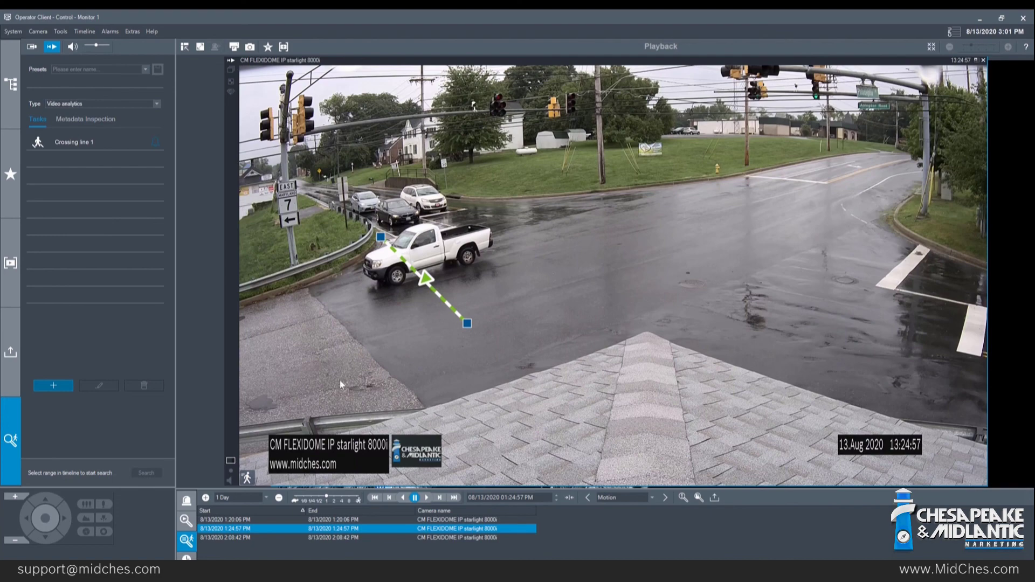
pyautogui.click(372, 539)
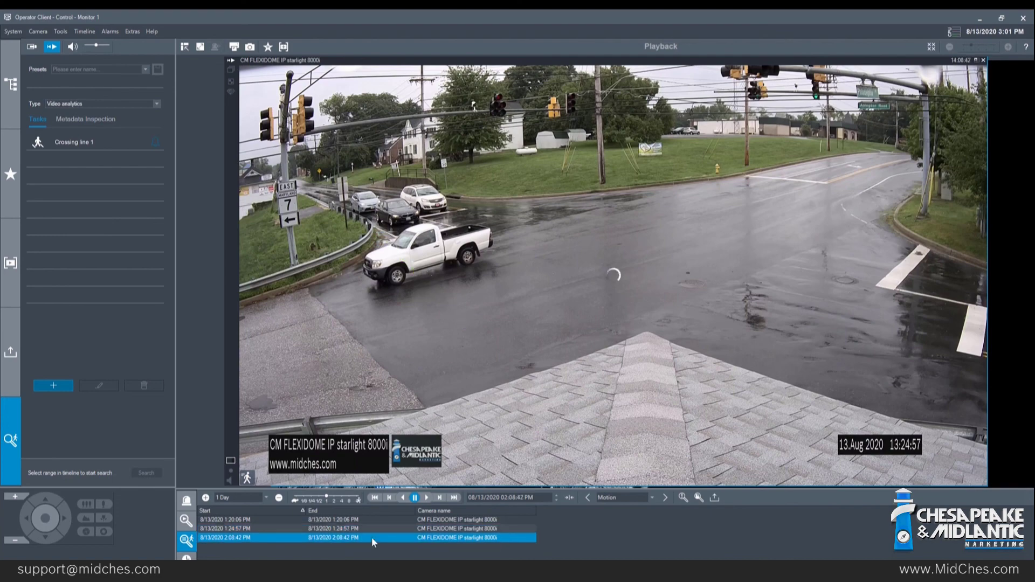